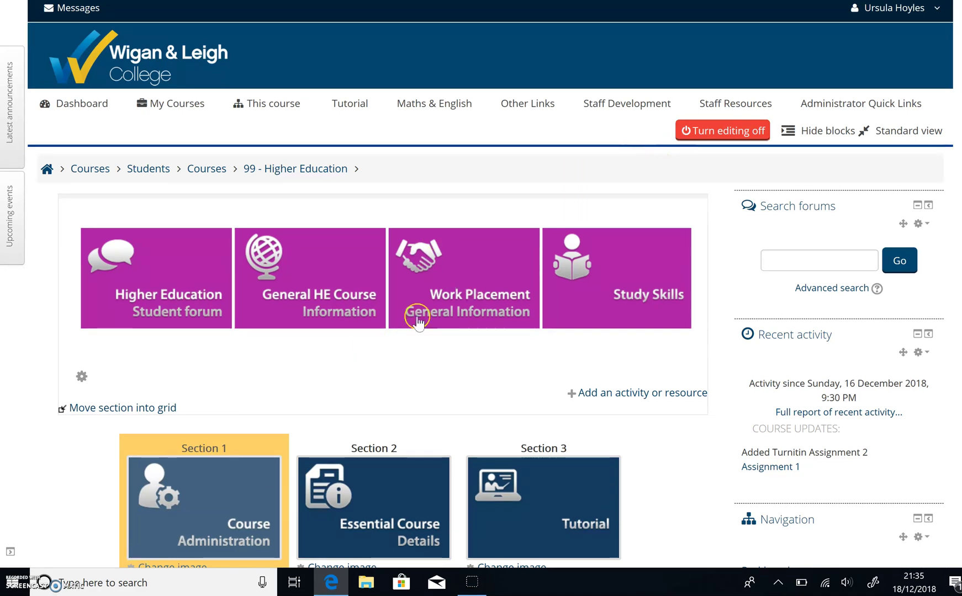
Step: Add a Turnitin Assignment 2 activity to the course's Personal and Professional Development section
{"action": "scroll", "coordinate": [387, 298], "scroll_direction": "down", "scroll_amount": 8}
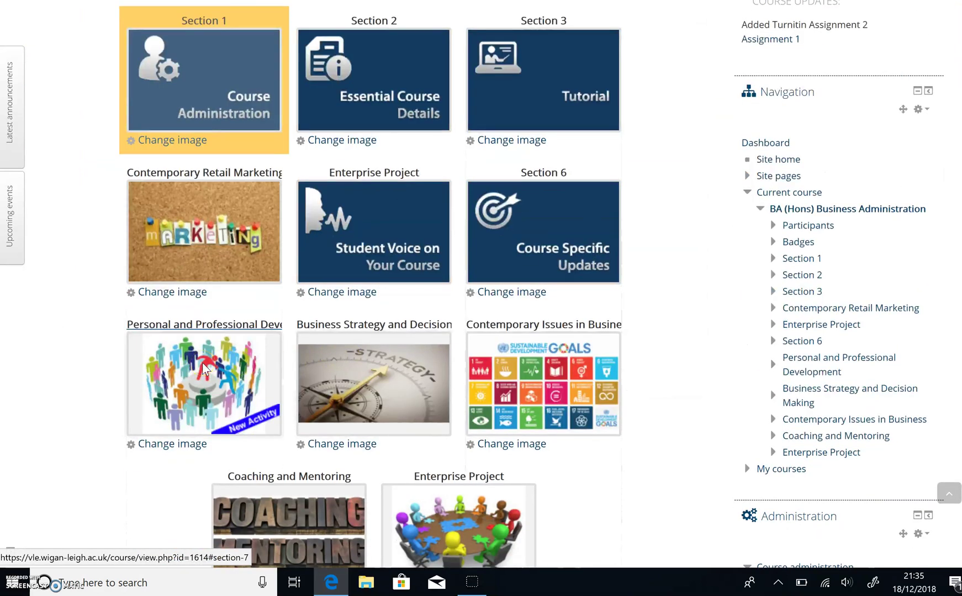
{"action": "left_click", "coordinate": [224, 371]}
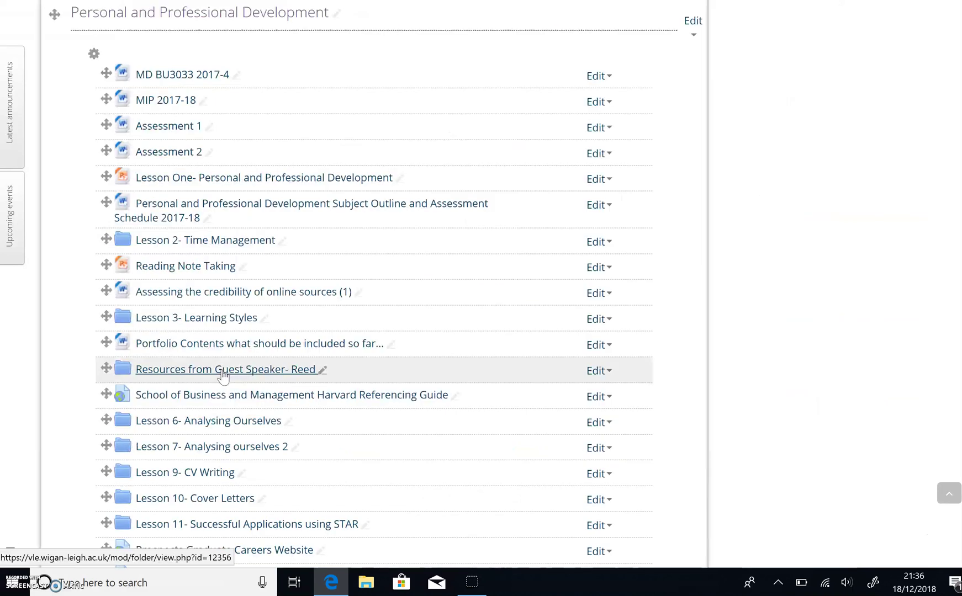
{"action": "scroll", "coordinate": [323, 397], "scroll_direction": "down", "scroll_amount": 8}
{"action": "scroll", "coordinate": [325, 397], "scroll_direction": "down", "scroll_amount": 7}
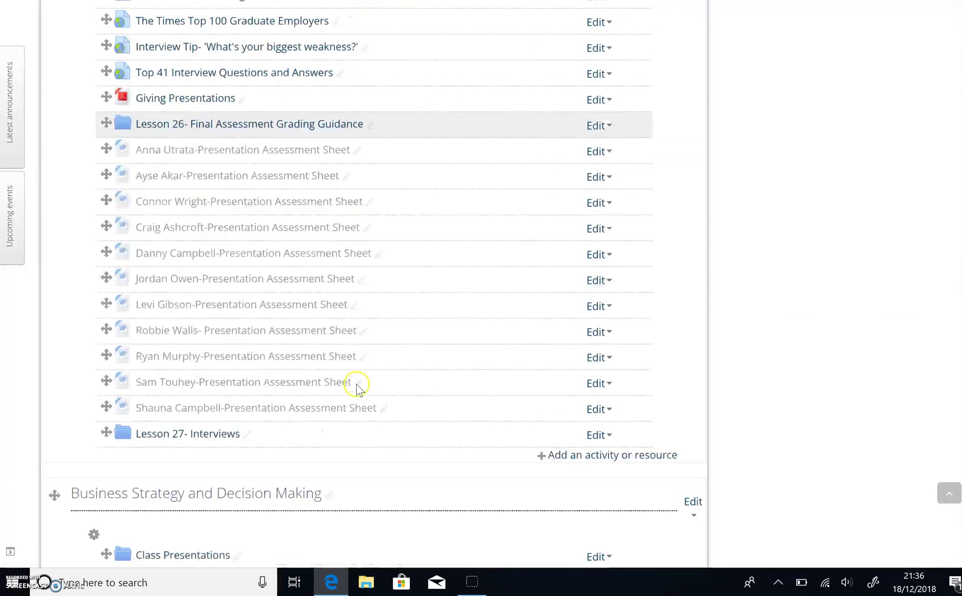
{"action": "left_click", "coordinate": [567, 442]}
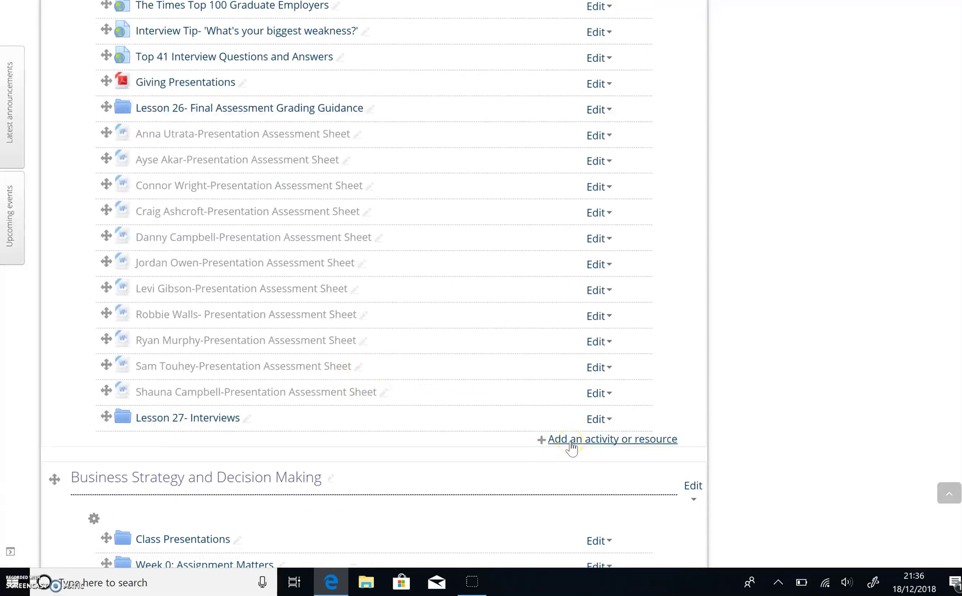
{"action": "left_click", "coordinate": [572, 449]}
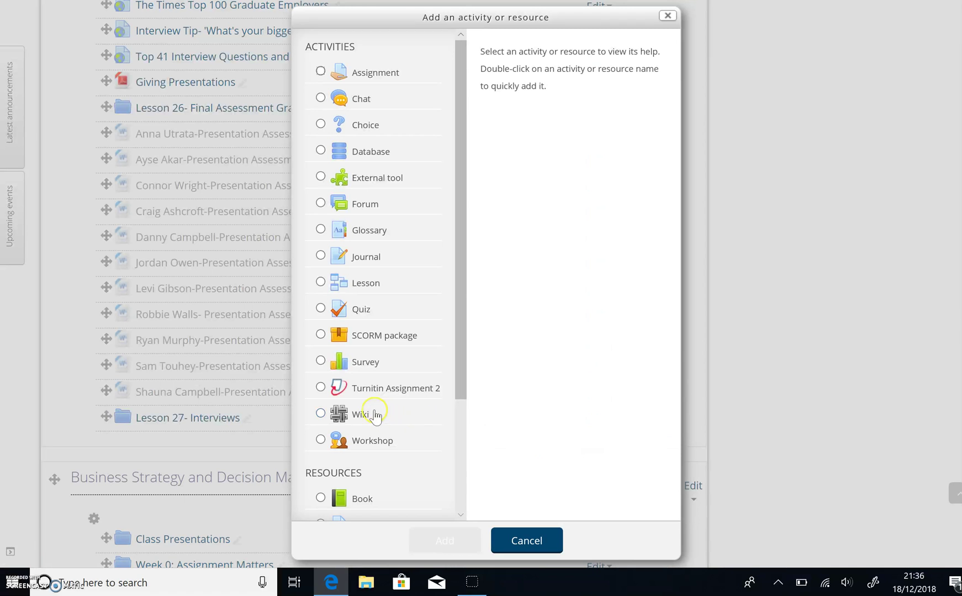
{"action": "left_click", "coordinate": [321, 389]}
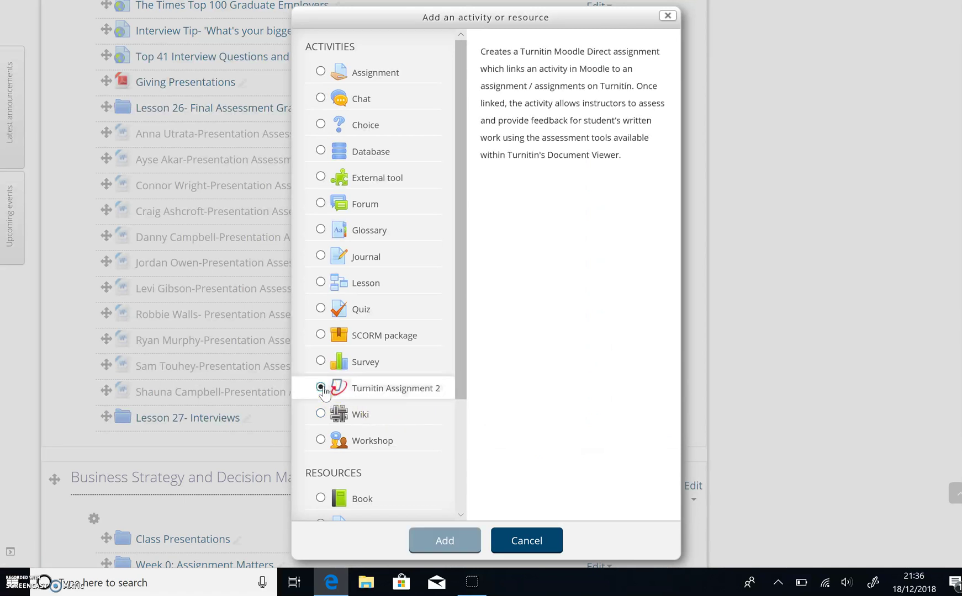
{"action": "left_click", "coordinate": [424, 536]}
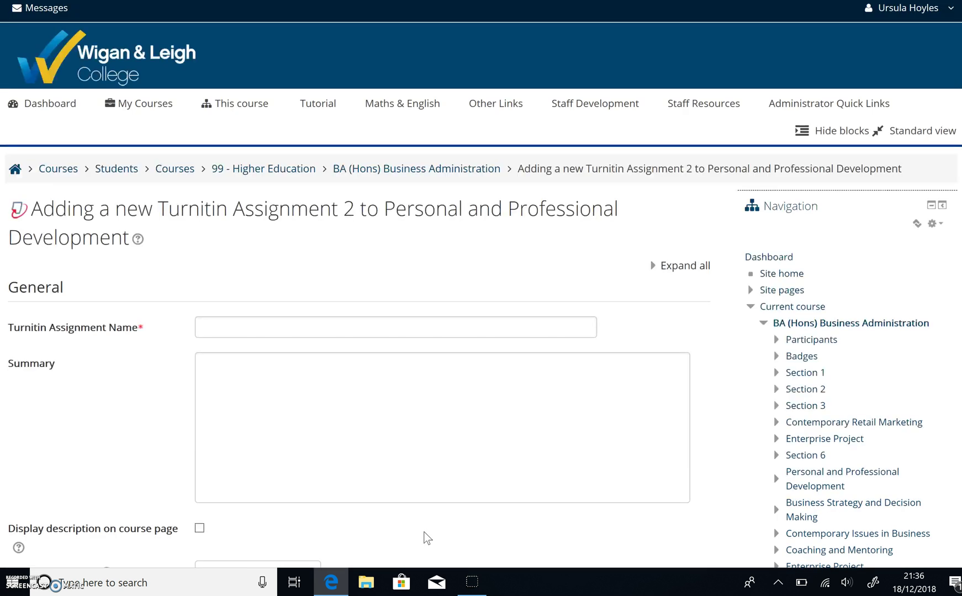
Step: Name the Turnitin assignment "Assessment 1" and leave its summary empty
{"action": "left_click", "coordinate": [319, 324]}
{"action": "type", "text": "Assessment 1"}
{"action": "left_click", "coordinate": [402, 437]}
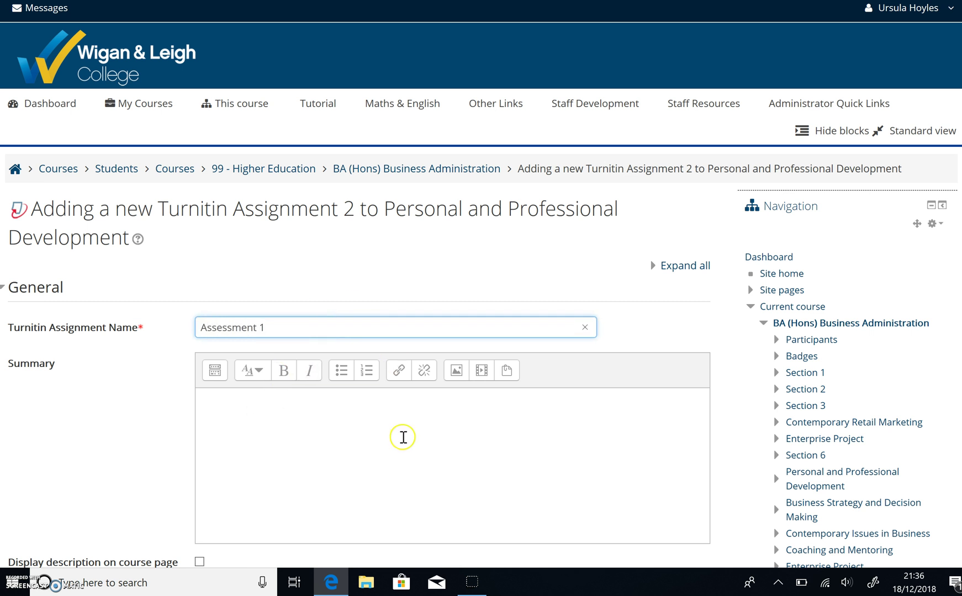
Step: Set the assignment's submission type to File Upload
{"action": "scroll", "coordinate": [414, 423], "scroll_direction": "down", "scroll_amount": 5}
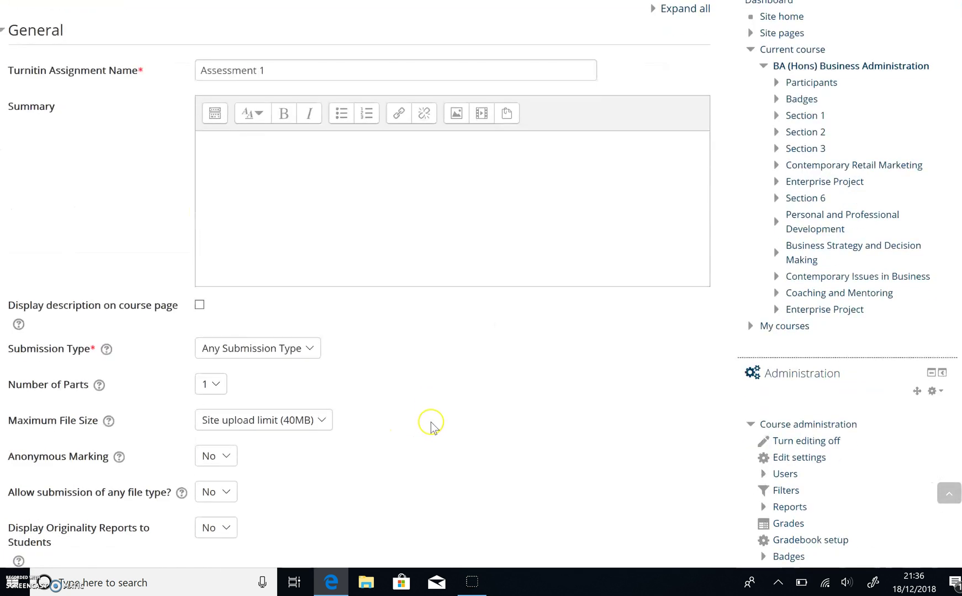
{"action": "scroll", "coordinate": [430, 425], "scroll_direction": "down", "scroll_amount": 2}
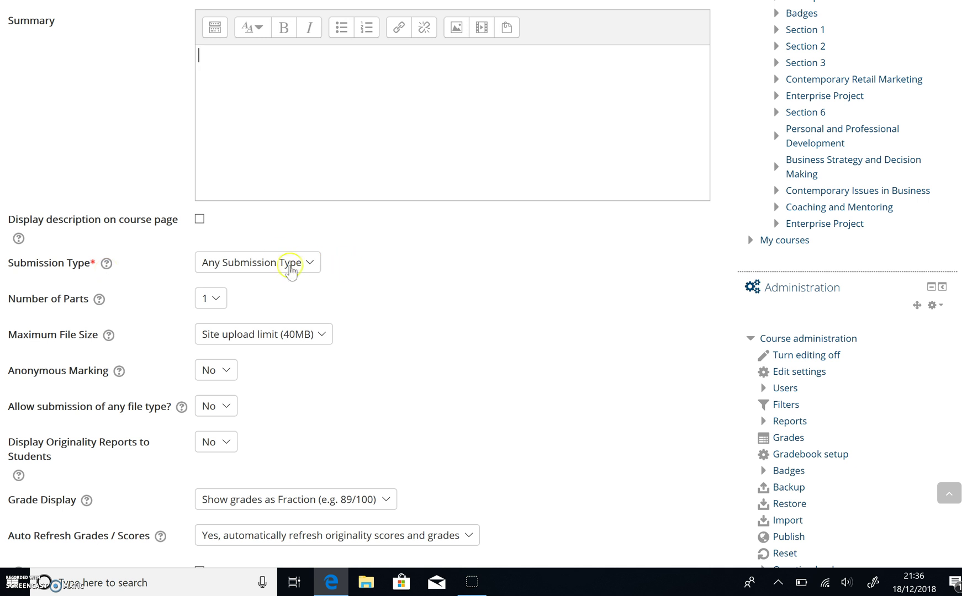
{"action": "left_click", "coordinate": [307, 268]}
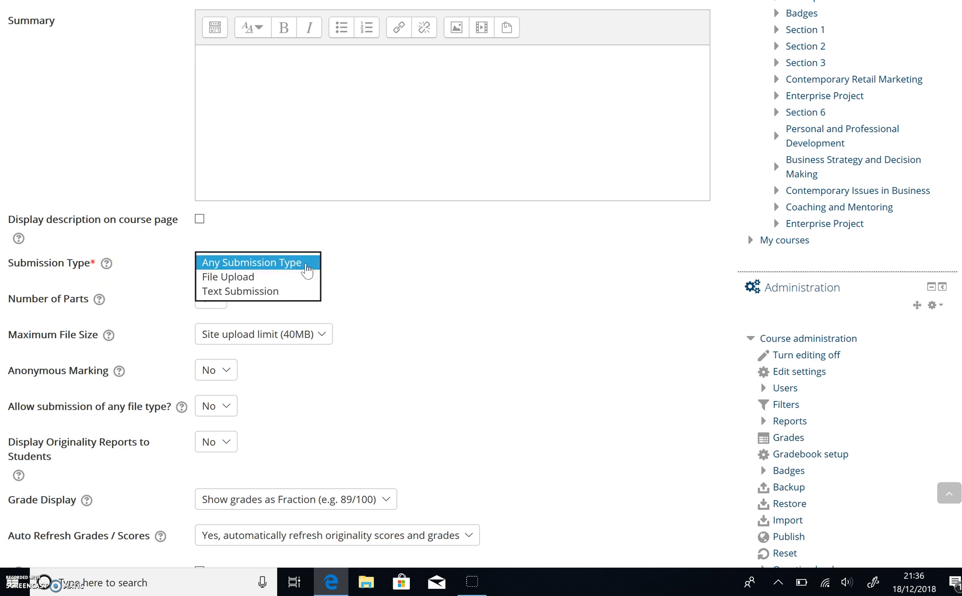
{"action": "left_click", "coordinate": [285, 276]}
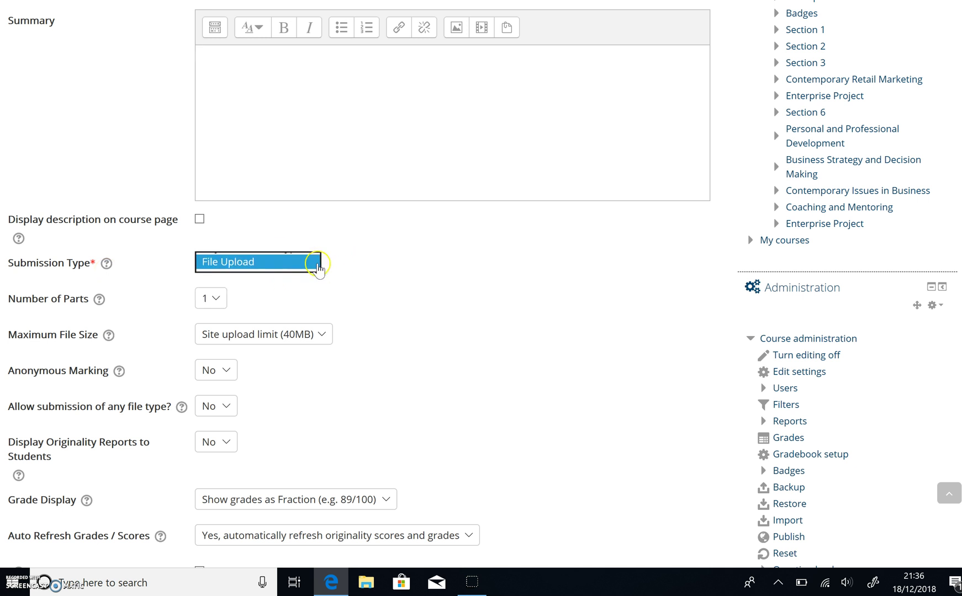
{"action": "left_click", "coordinate": [318, 269]}
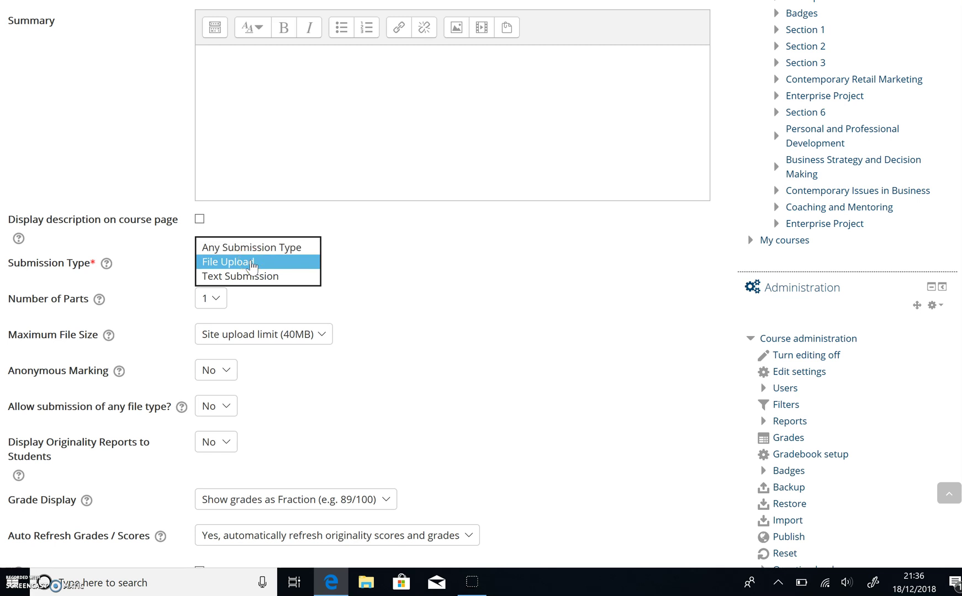
{"action": "left_click", "coordinate": [314, 291]}
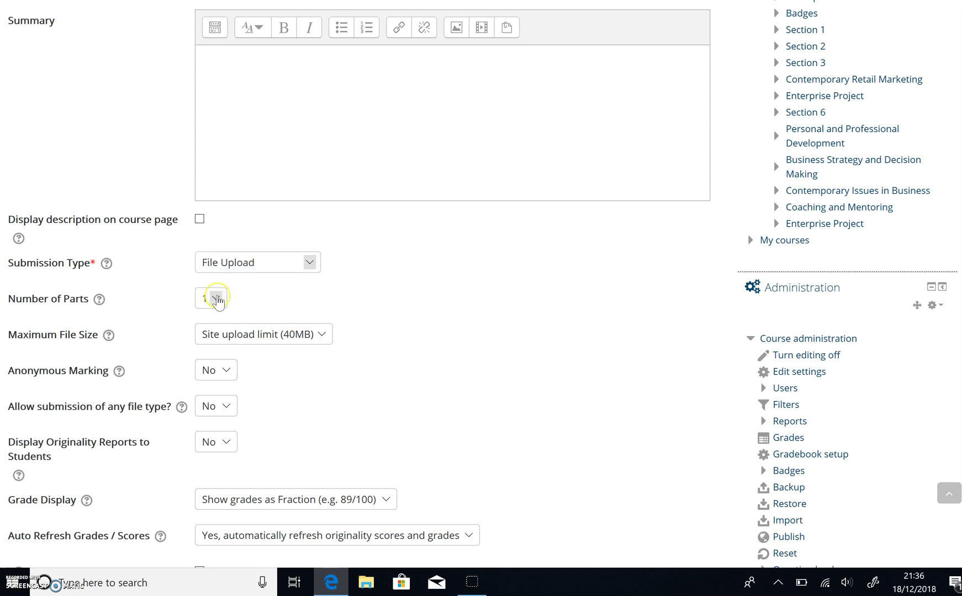
Step: Keep the number of parts at 1 and the maximum file size at Site upload limit (40MB)
{"action": "left_click", "coordinate": [216, 299]}
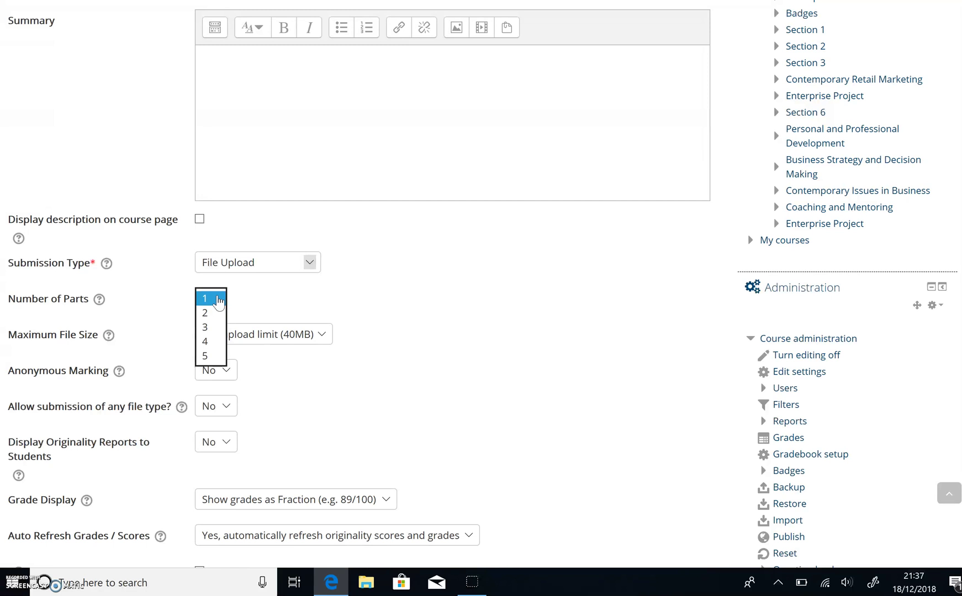
{"action": "left_click", "coordinate": [210, 343]}
{"action": "left_click", "coordinate": [288, 316]}
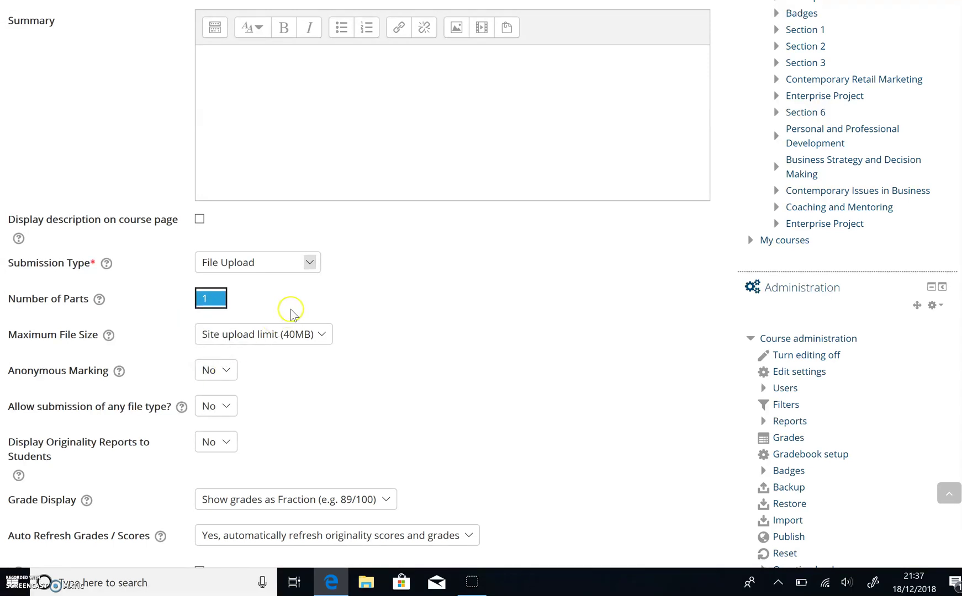
{"action": "left_click", "coordinate": [297, 335]}
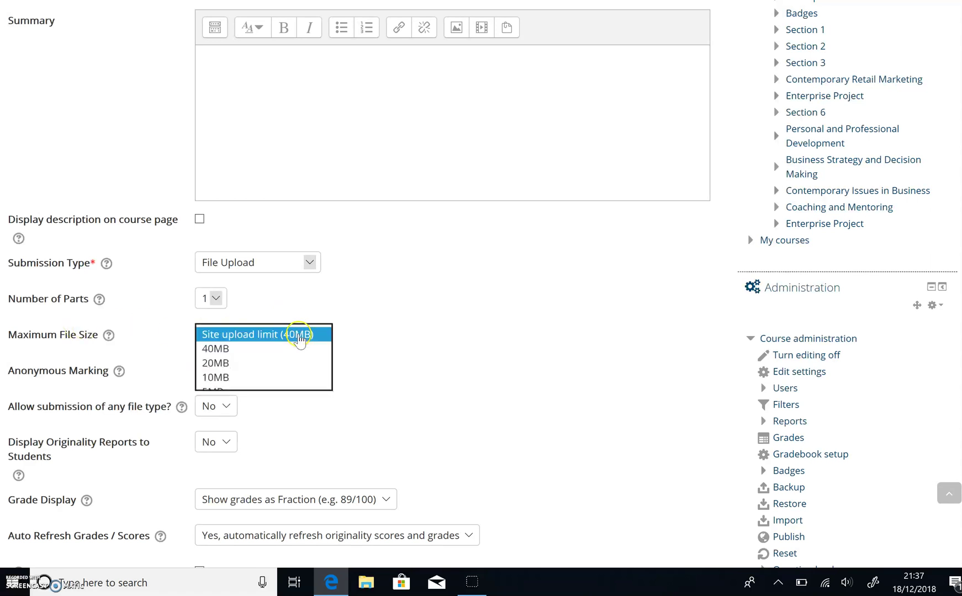
{"action": "left_click", "coordinate": [285, 336]}
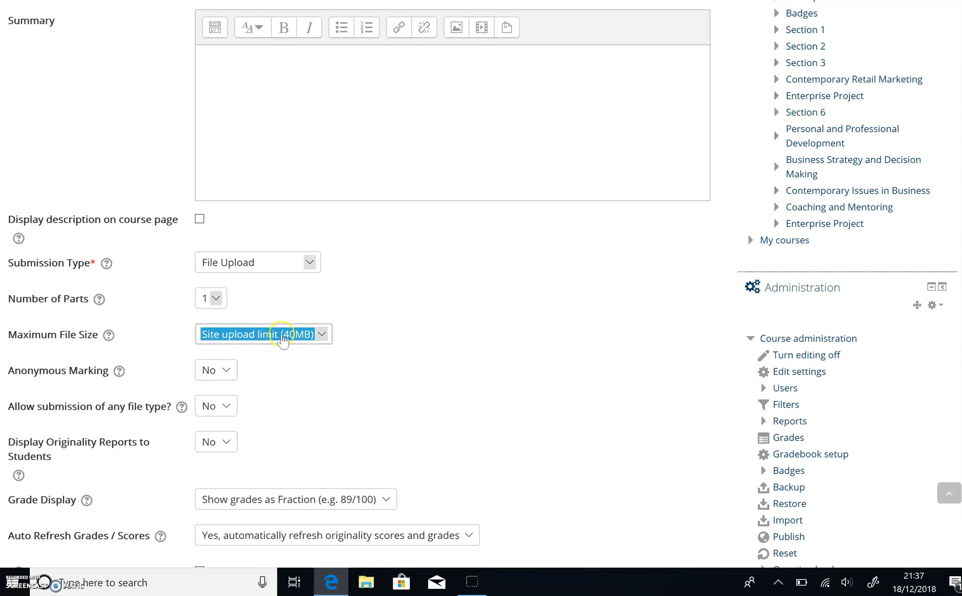
Step: Set Anonymous Marking to Yes for the assignment
{"action": "scroll", "coordinate": [327, 356], "scroll_direction": "down", "scroll_amount": 3}
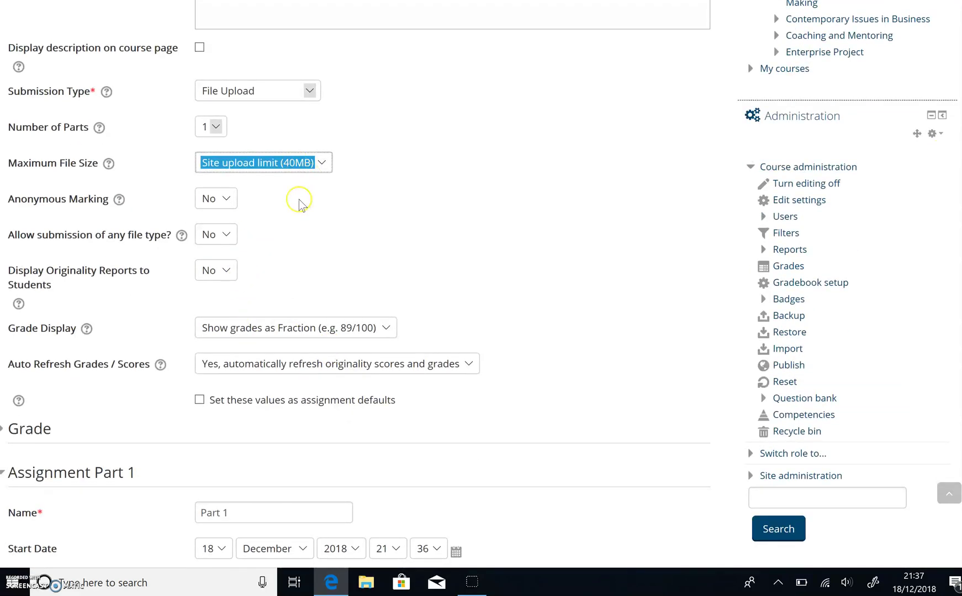
{"action": "left_click", "coordinate": [231, 202]}
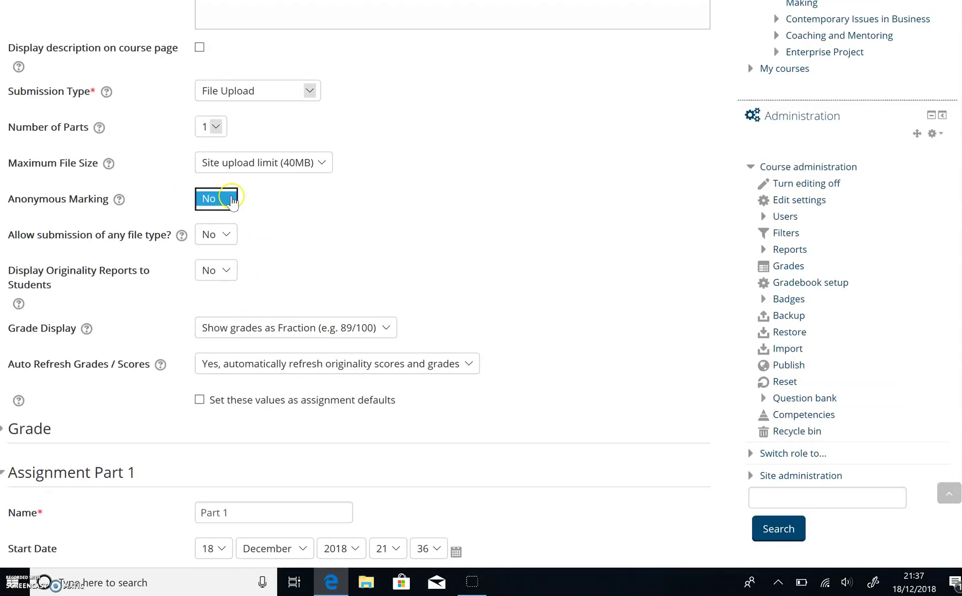
{"action": "left_click", "coordinate": [228, 213]}
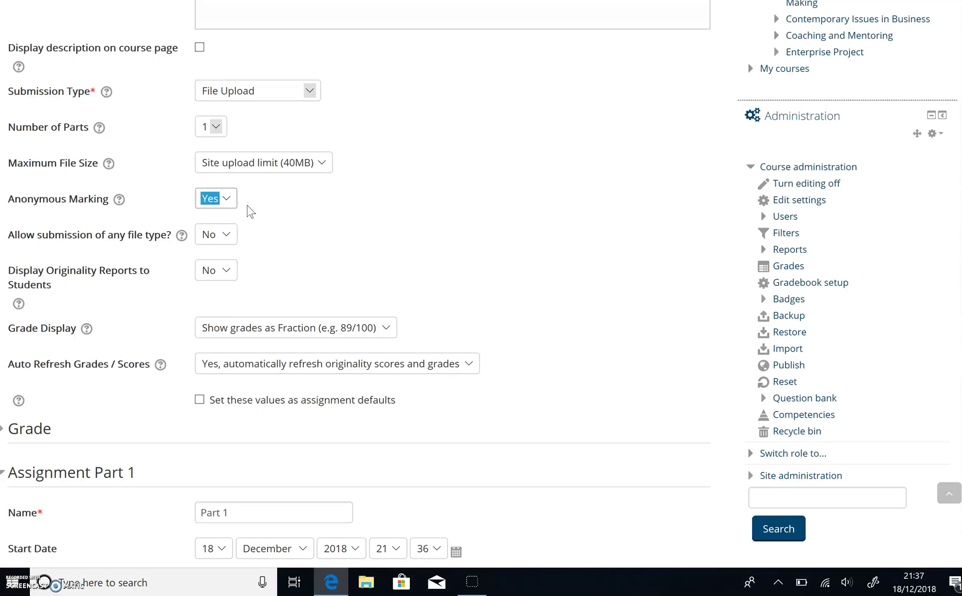
Step: Allow submission of any file type and set originality reports to display to students
{"action": "left_click", "coordinate": [226, 235]}
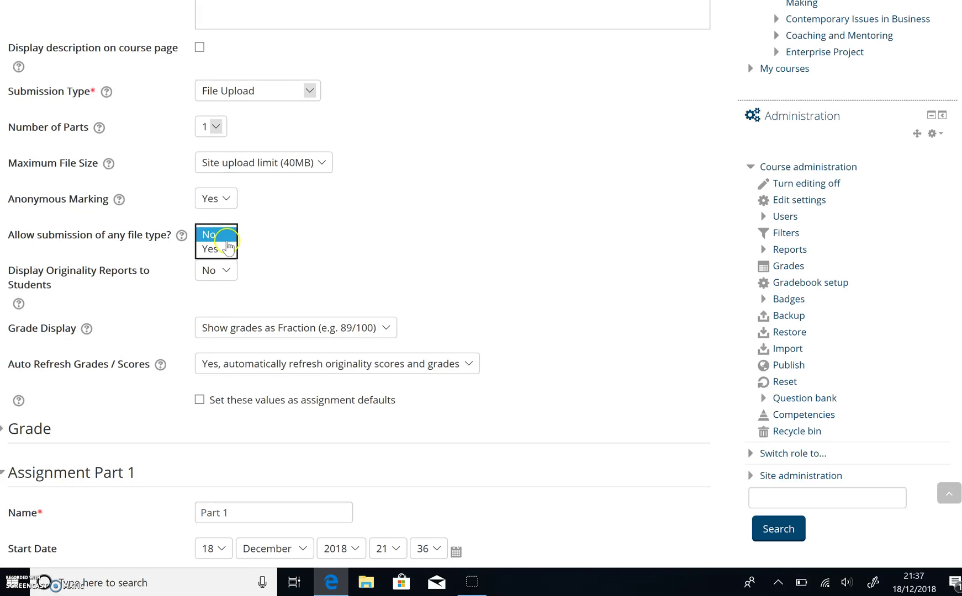
{"action": "left_click", "coordinate": [223, 250]}
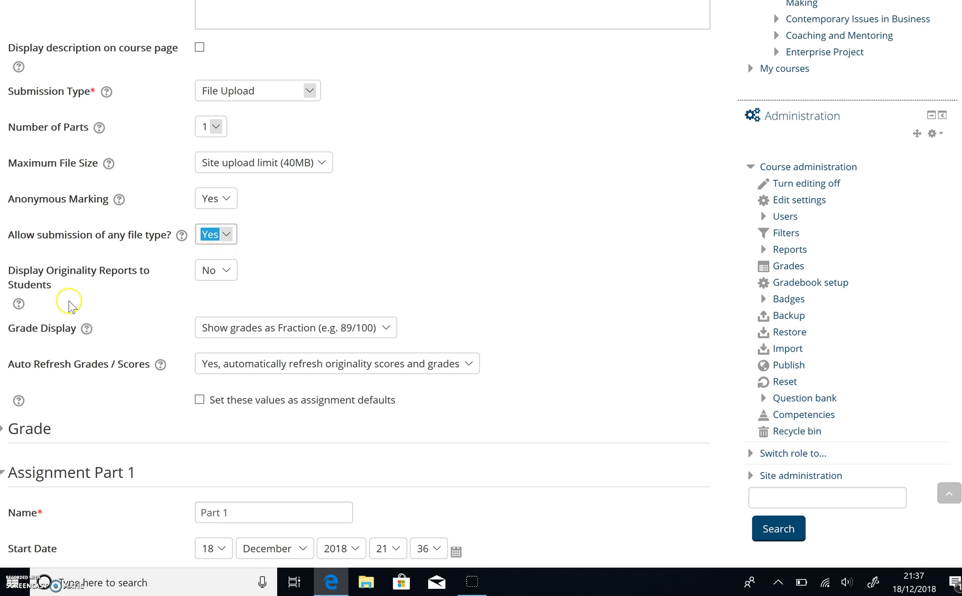
{"action": "left_click", "coordinate": [216, 271]}
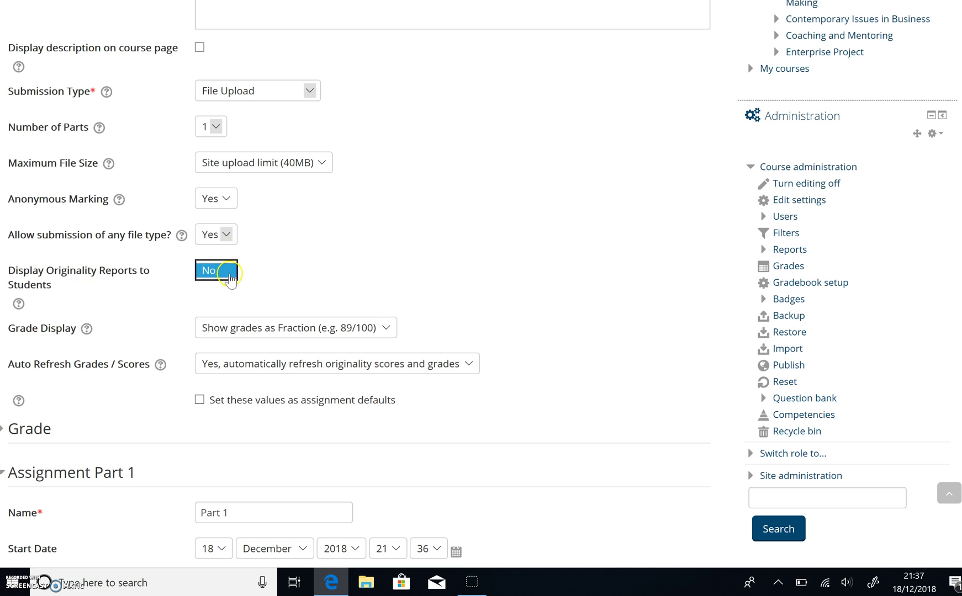
{"action": "left_click", "coordinate": [232, 285]}
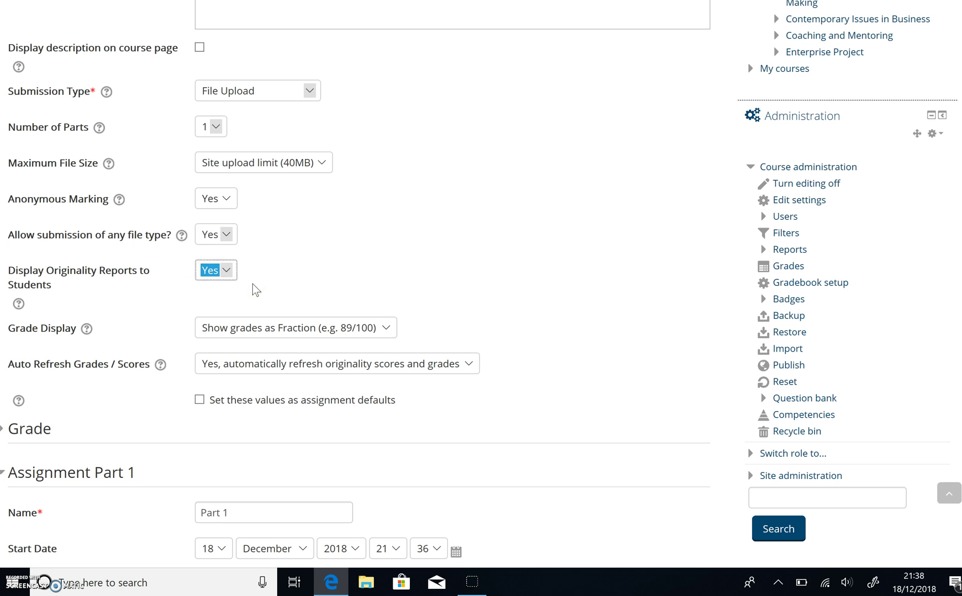
Step: Keep grades shown as Fraction (e.g. 89/100) and originality scores and grades refreshing automatically
{"action": "left_click", "coordinate": [387, 329]}
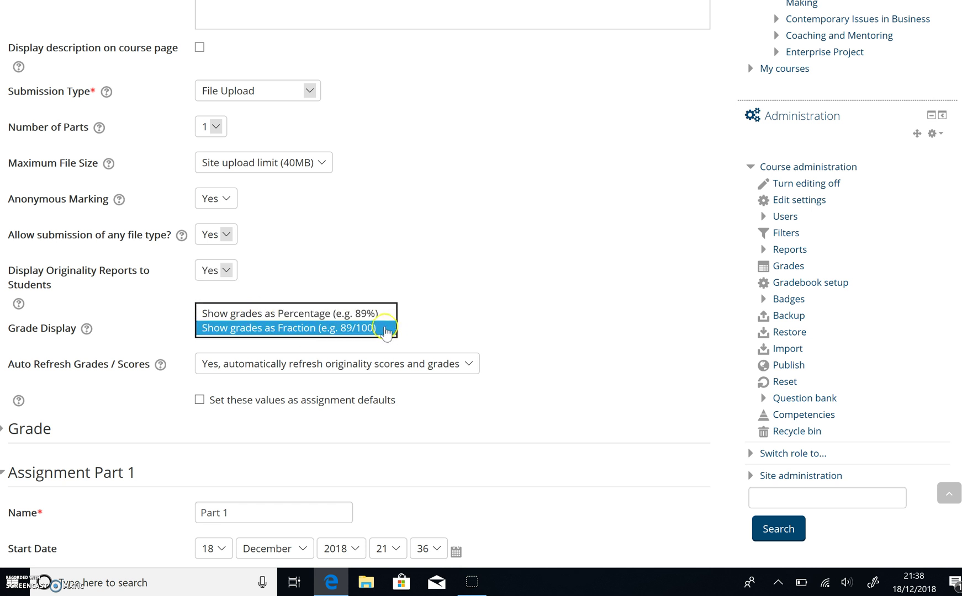
{"action": "left_click", "coordinate": [385, 330]}
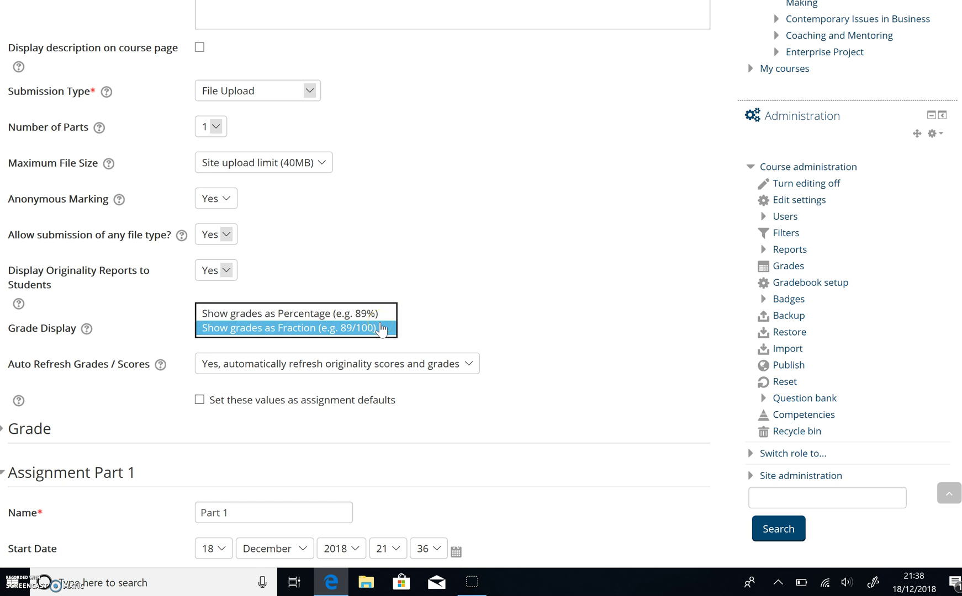
{"action": "left_click", "coordinate": [489, 335]}
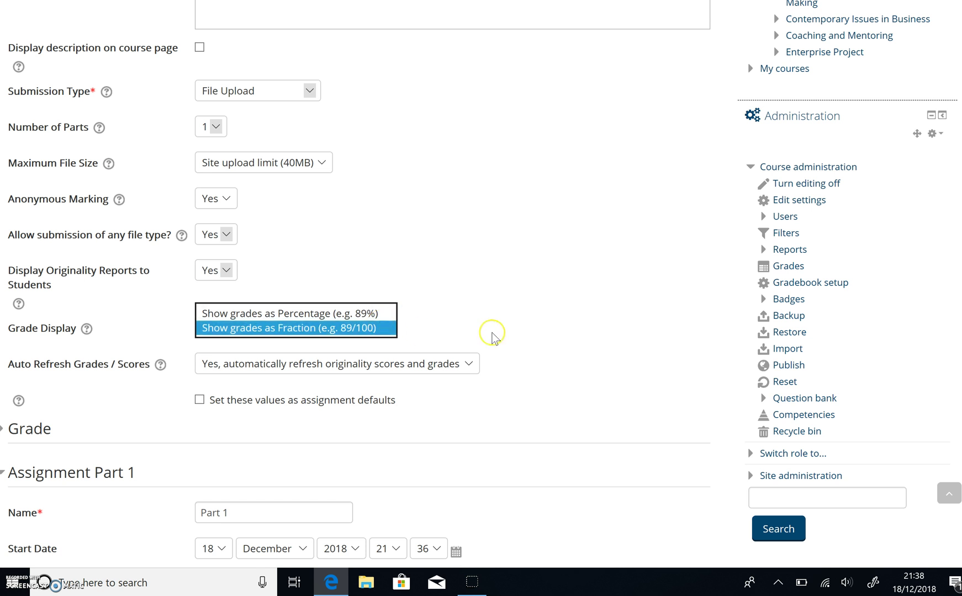
{"action": "left_click", "coordinate": [468, 366]}
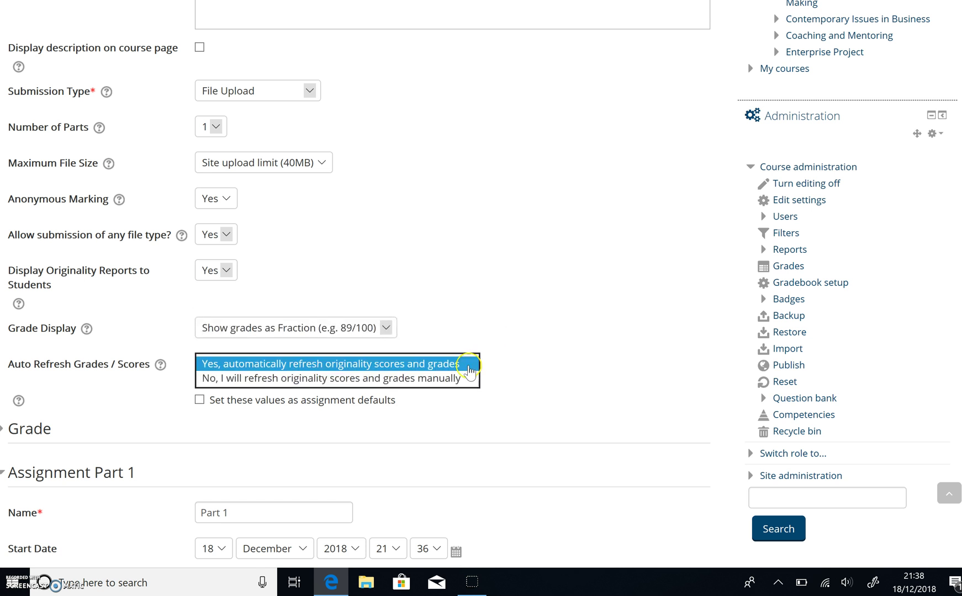
{"action": "left_click", "coordinate": [210, 365]}
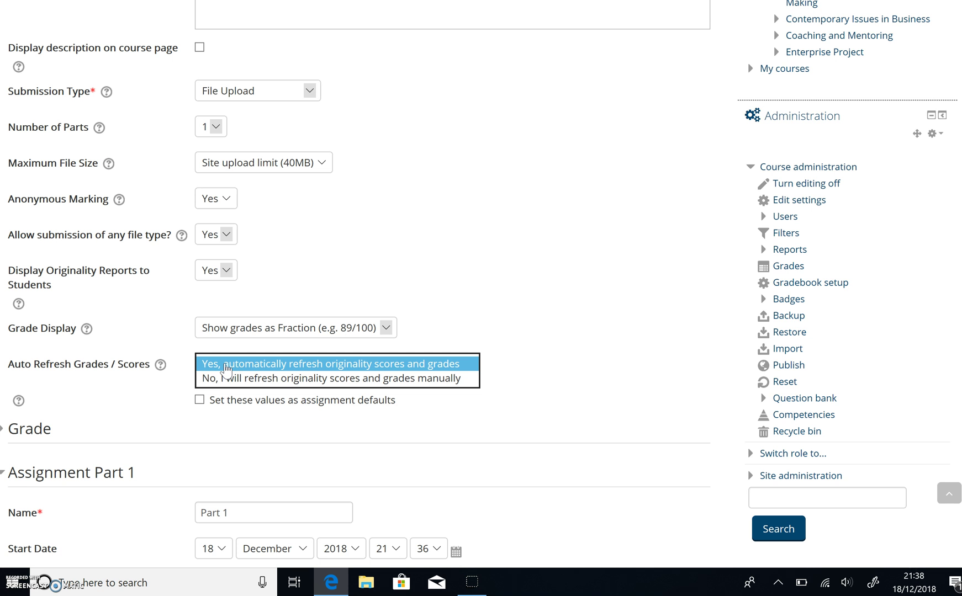
{"action": "left_click", "coordinate": [226, 366]}
Step: Review the assignment's Grade settings, including type, maximum grade, category and grade to pass, and collapse the section again
{"action": "scroll", "coordinate": [29, 375], "scroll_direction": "down", "scroll_amount": 2}
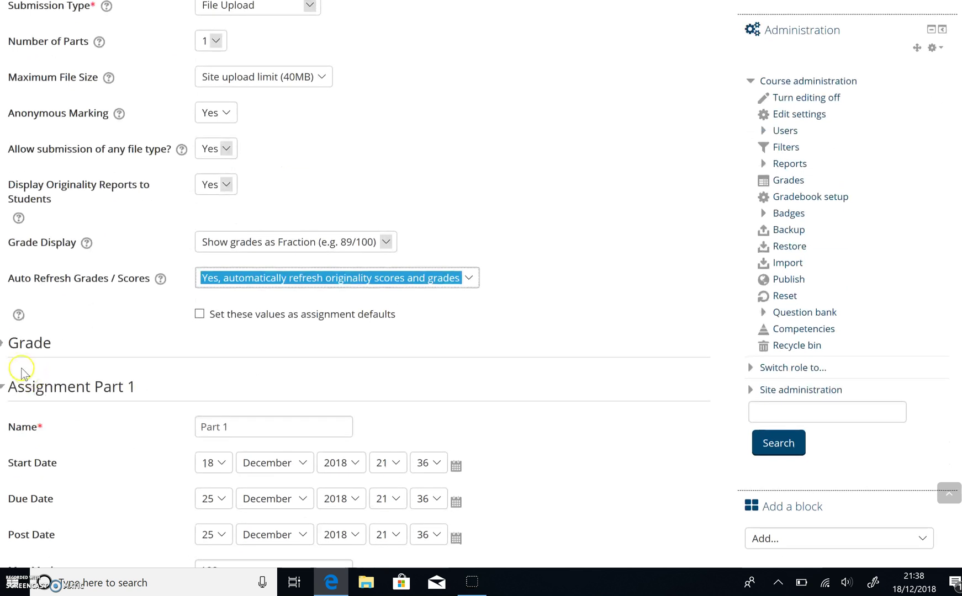
{"action": "left_click", "coordinate": [10, 343]}
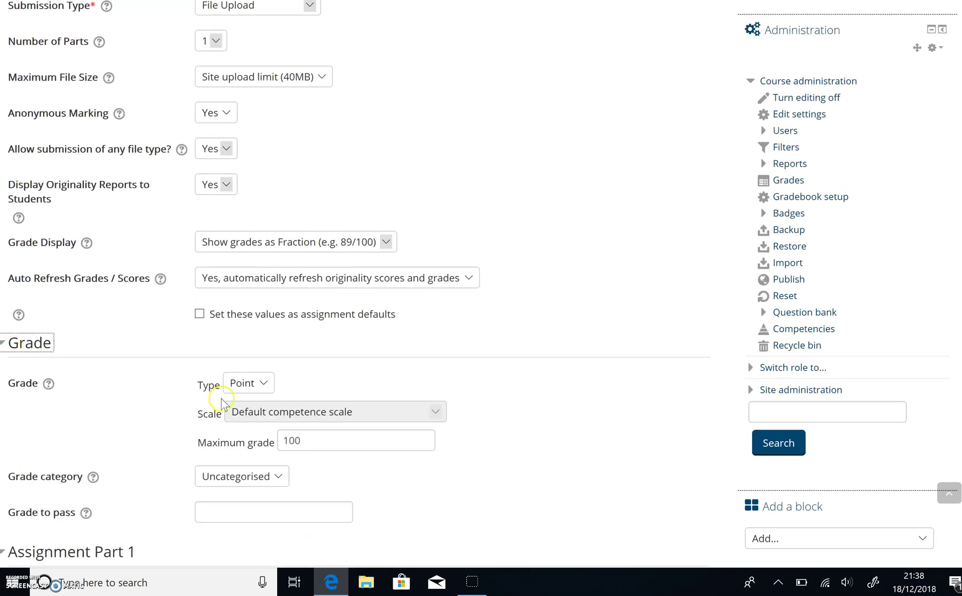
{"action": "scroll", "coordinate": [161, 403], "scroll_direction": "down", "scroll_amount": 2}
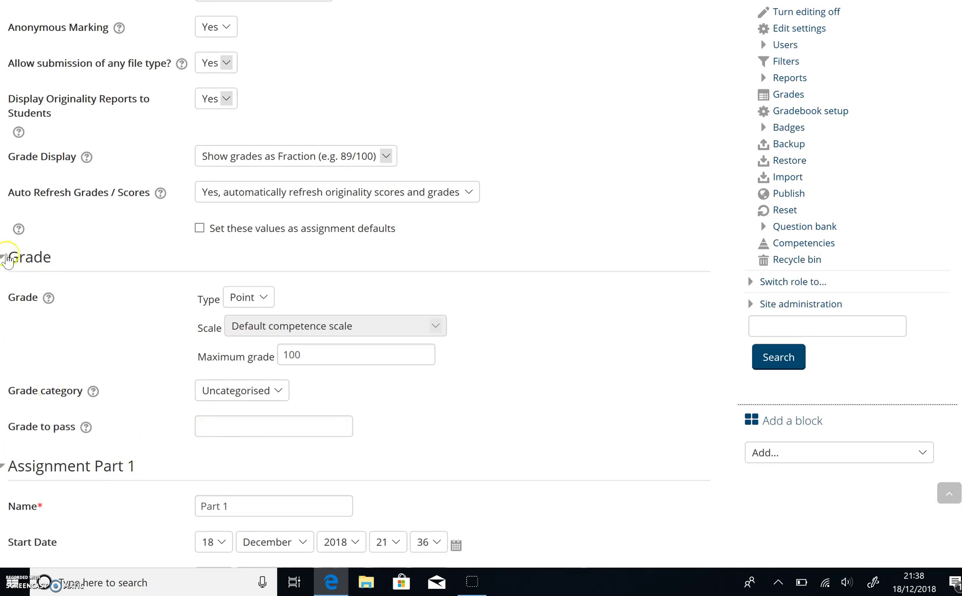
{"action": "left_click", "coordinate": [7, 260]}
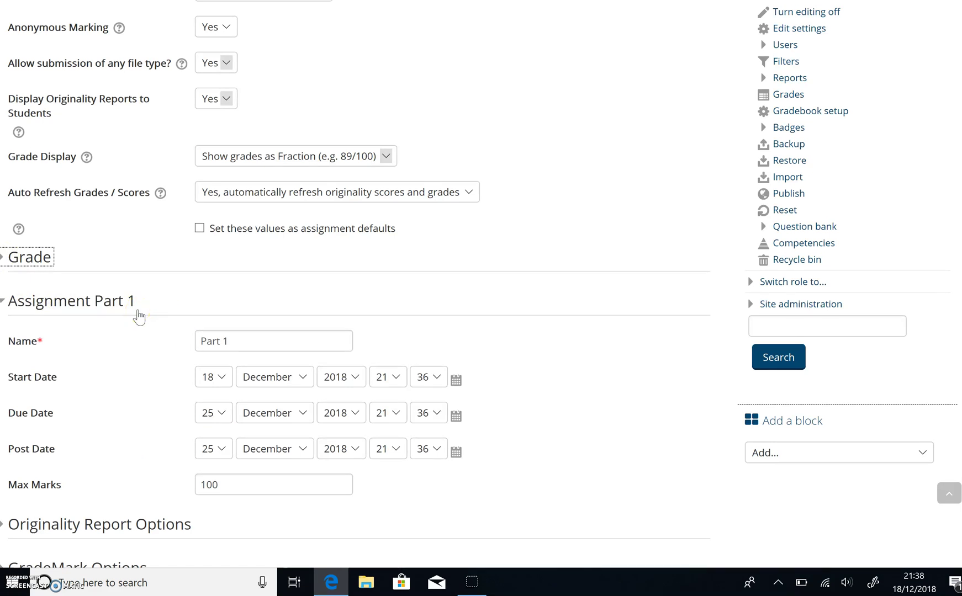
Step: Expand the Originality Report Options and set Allow Submissions after the Due Date to Yes
{"action": "scroll", "coordinate": [155, 373], "scroll_direction": "down", "scroll_amount": 2}
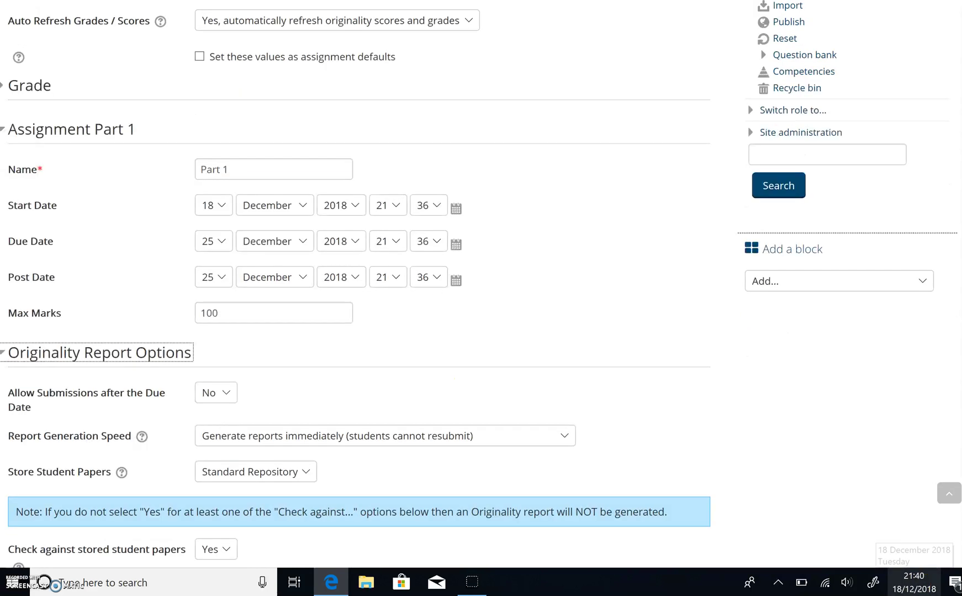
{"action": "scroll", "coordinate": [373, 491], "scroll_direction": "down", "scroll_amount": 3}
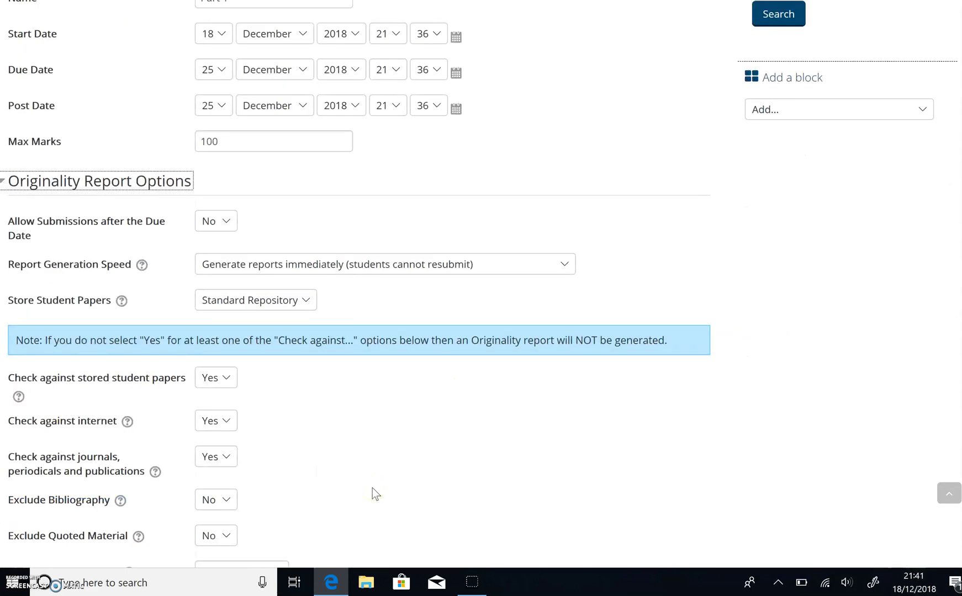
{"action": "left_click", "coordinate": [225, 224]}
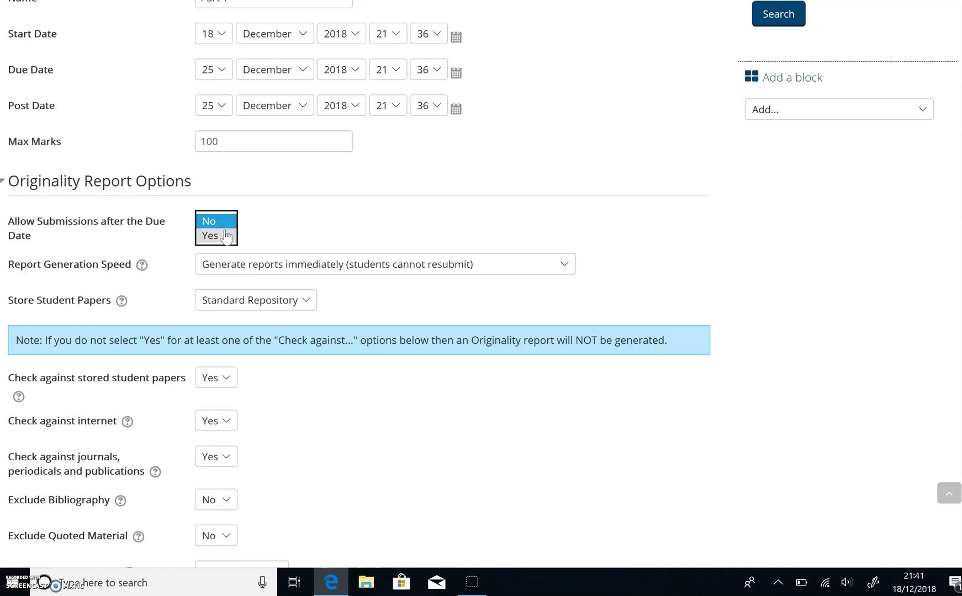
{"action": "left_click", "coordinate": [227, 223]}
{"action": "left_click", "coordinate": [229, 227]}
{"action": "left_click", "coordinate": [225, 237]}
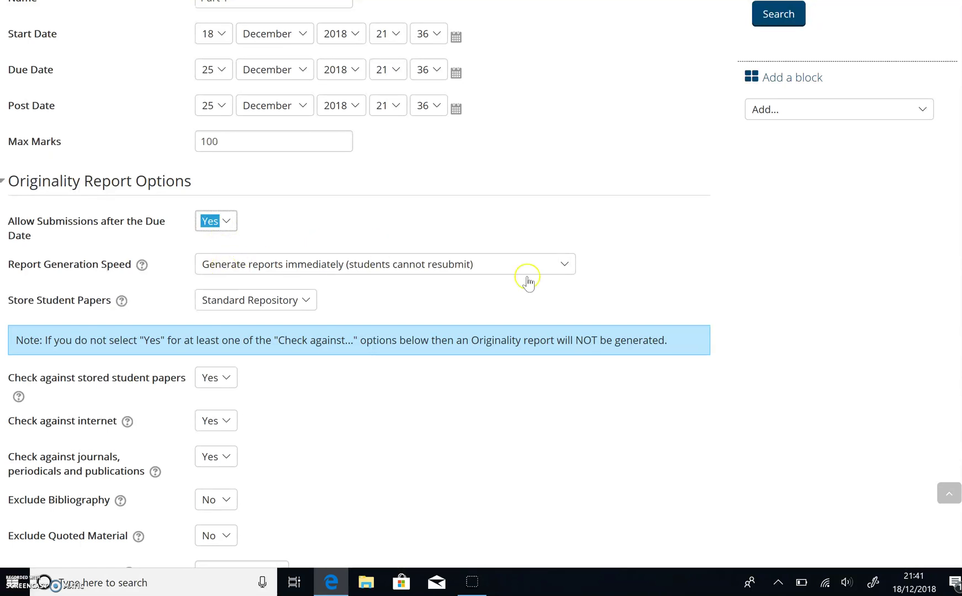
Step: Review the Report Generation Speed choices and keep Generate reports immediately (students cannot resubmit)
{"action": "left_click", "coordinate": [555, 269]}
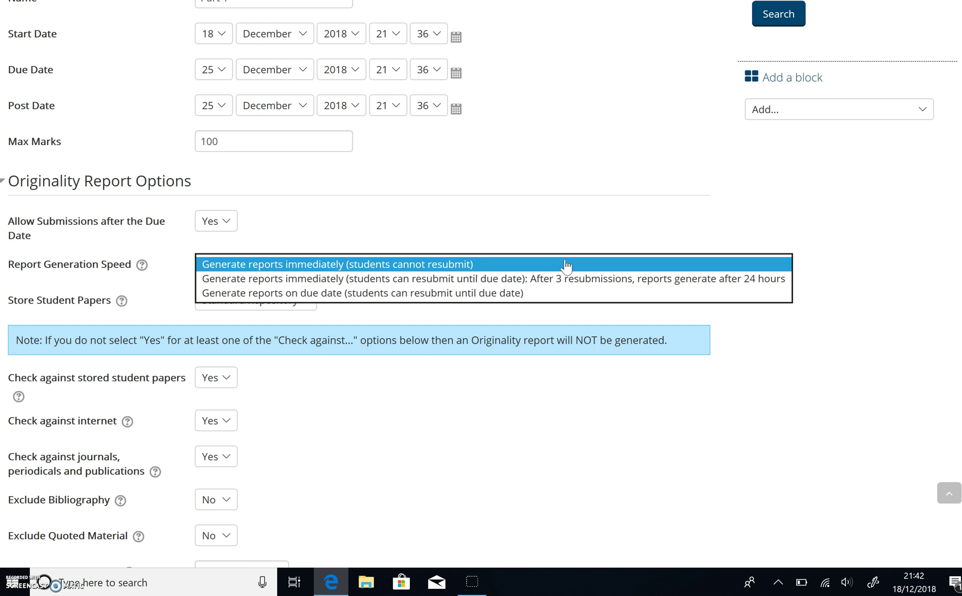
{"action": "left_click", "coordinate": [534, 294]}
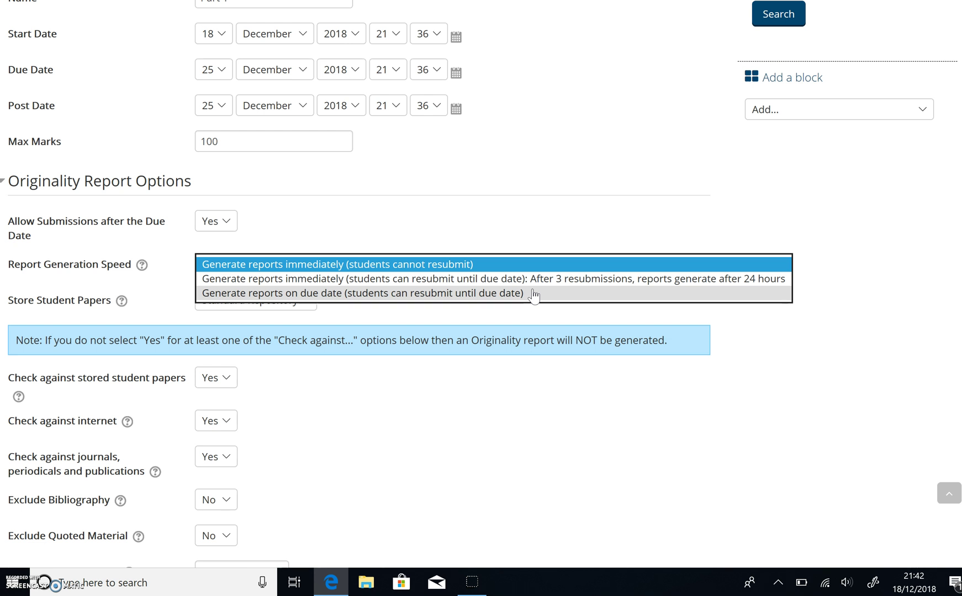
{"action": "left_click", "coordinate": [490, 408]}
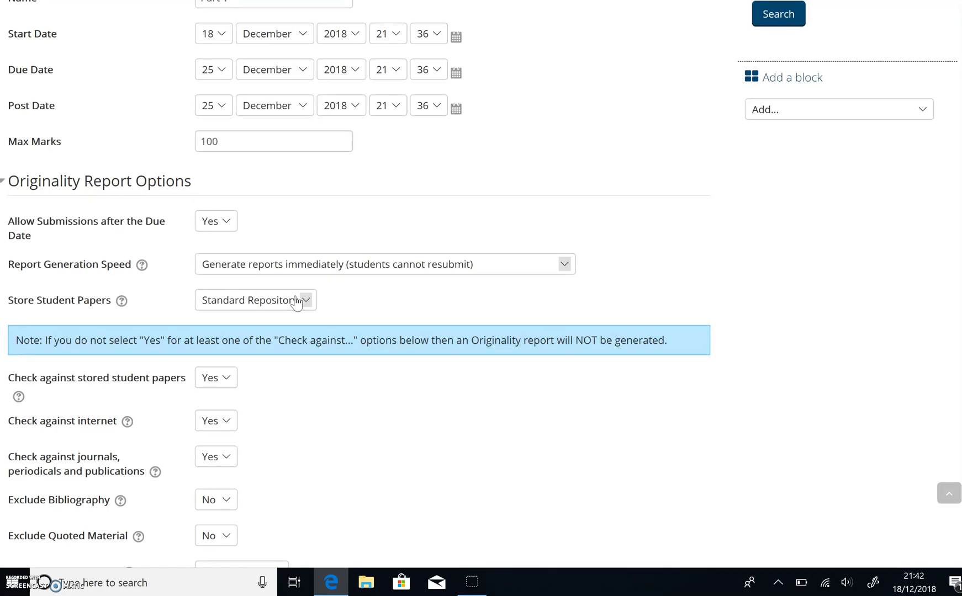
Step: Keep the remaining originality report options as they are, save the Turnitin assignment and return to the course
{"action": "scroll", "coordinate": [354, 425], "scroll_direction": "down", "scroll_amount": 5}
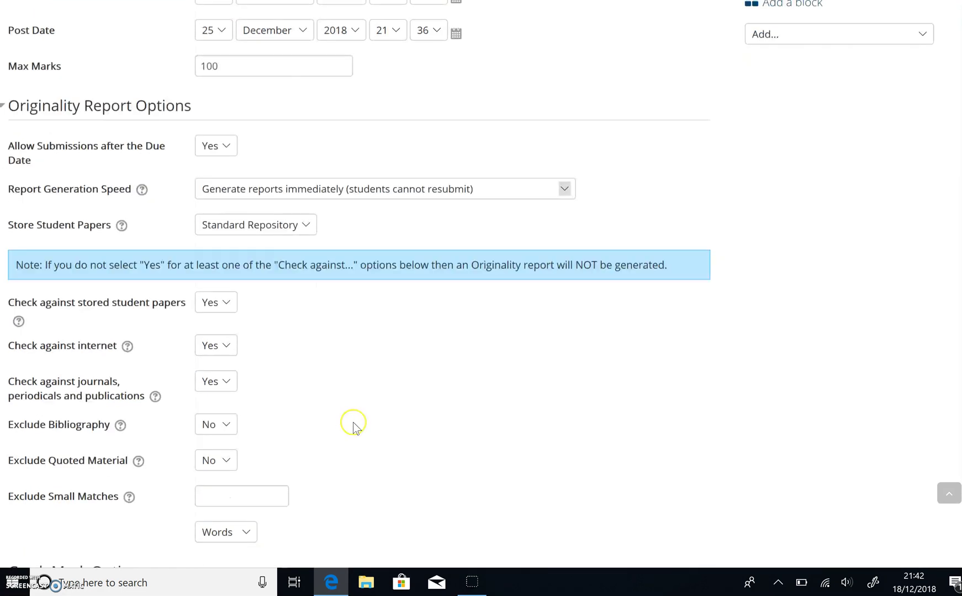
{"action": "scroll", "coordinate": [373, 422], "scroll_direction": "down", "scroll_amount": 1}
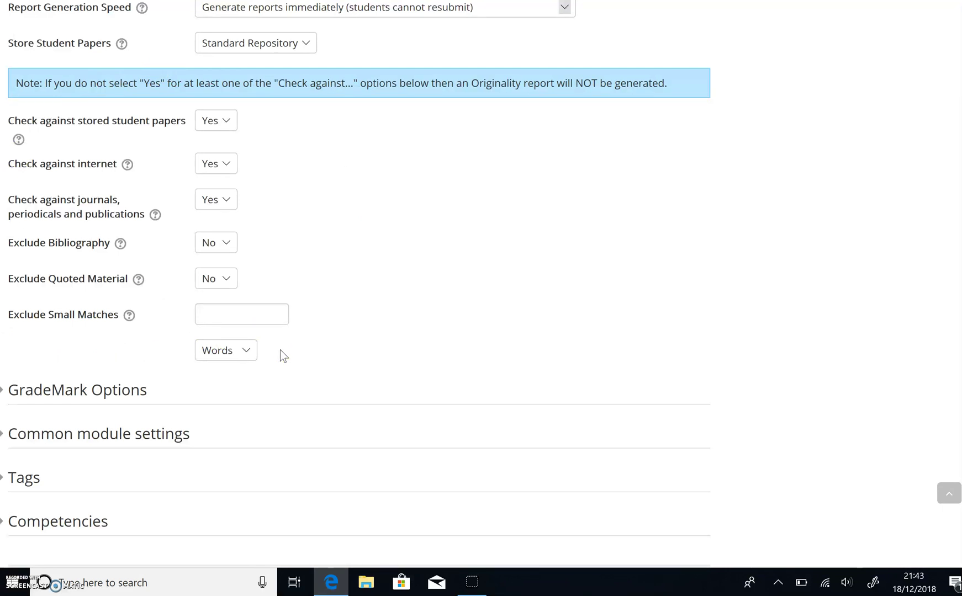
{"action": "scroll", "coordinate": [280, 350], "scroll_direction": "up", "scroll_amount": 5}
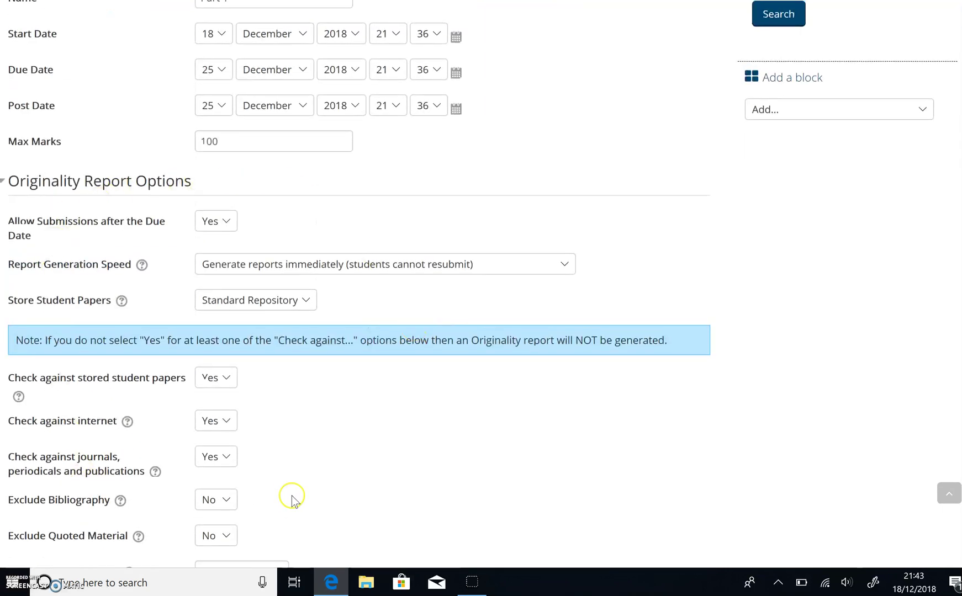
{"action": "scroll", "coordinate": [301, 495], "scroll_direction": "down", "scroll_amount": 5}
{"action": "scroll", "coordinate": [316, 489], "scroll_direction": "down", "scroll_amount": 2}
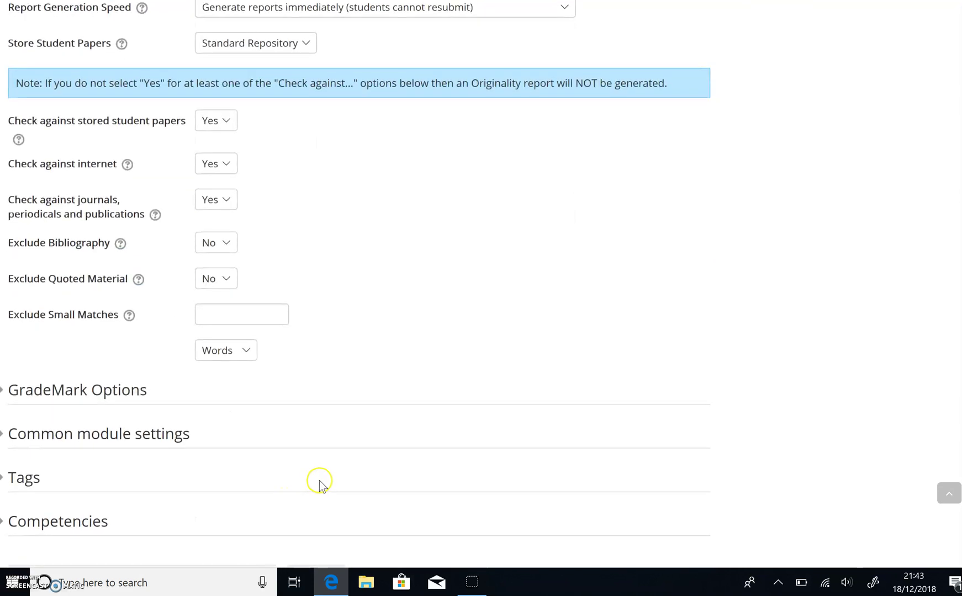
{"action": "left_click", "coordinate": [298, 507]}
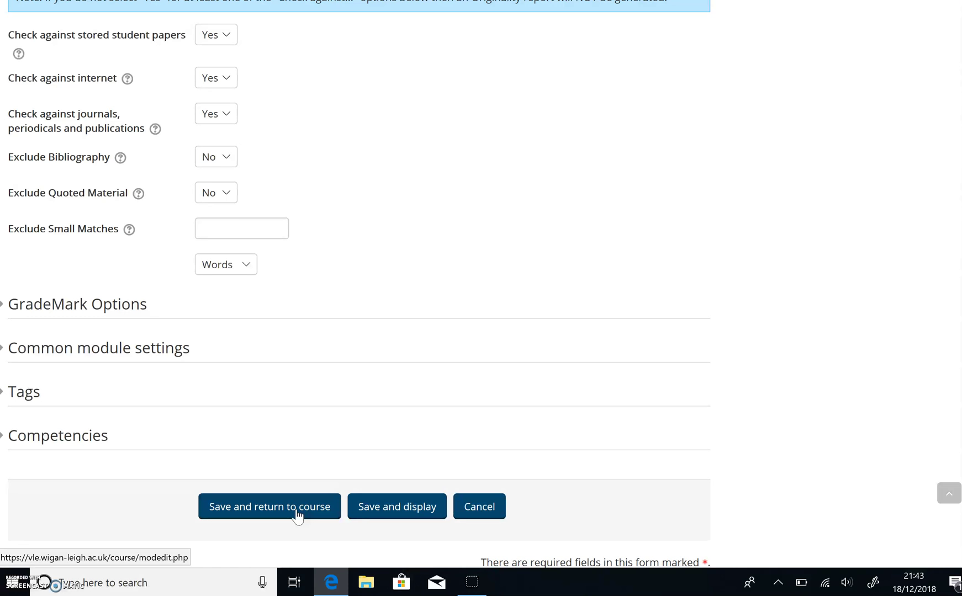
{"action": "left_click", "coordinate": [297, 514]}
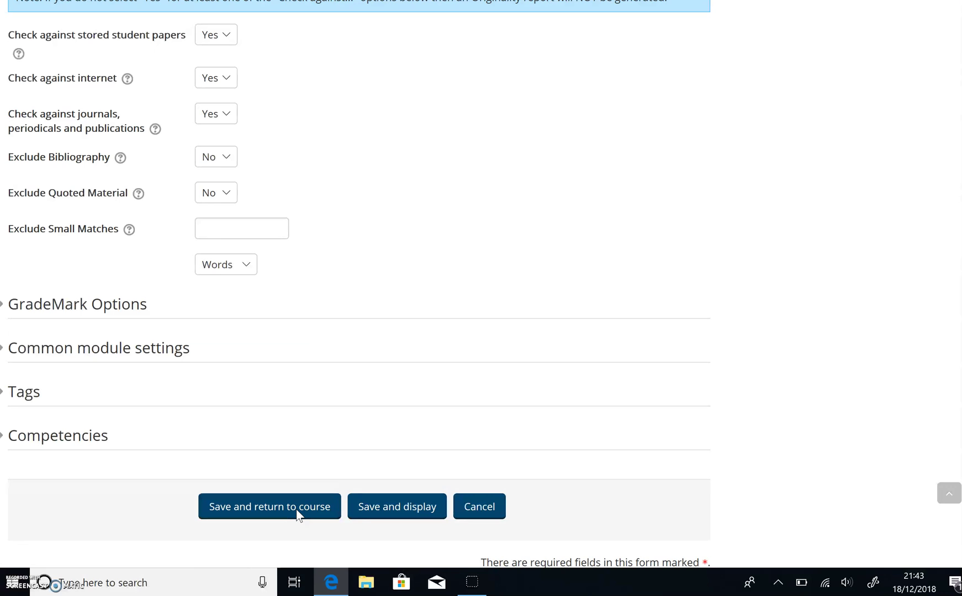
Step: Open the Assessment 1 Turnitin assignment from the Personal and Professional Development section of the course
{"action": "scroll", "coordinate": [425, 356], "scroll_direction": "down", "scroll_amount": 8}
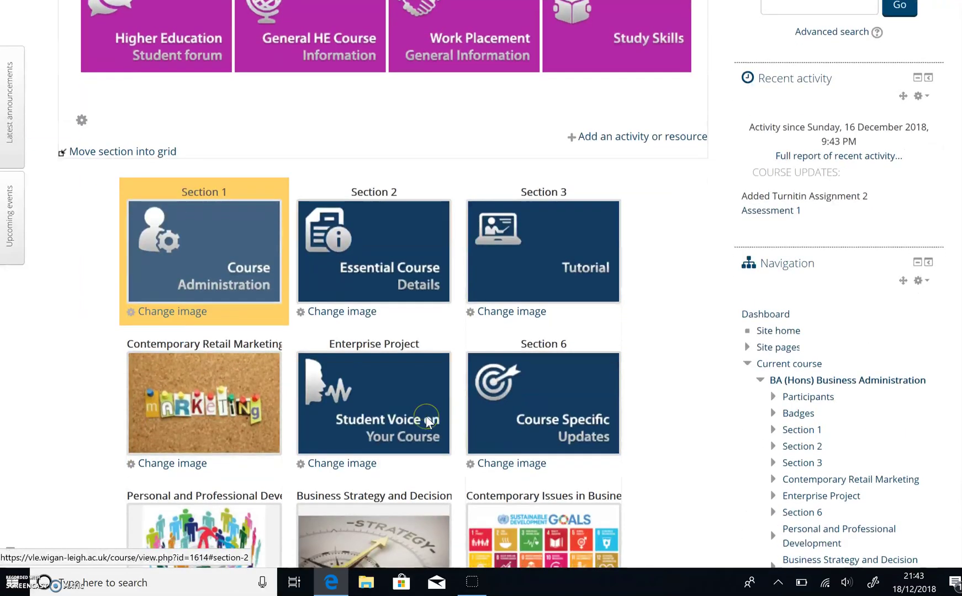
{"action": "left_click", "coordinate": [211, 385]}
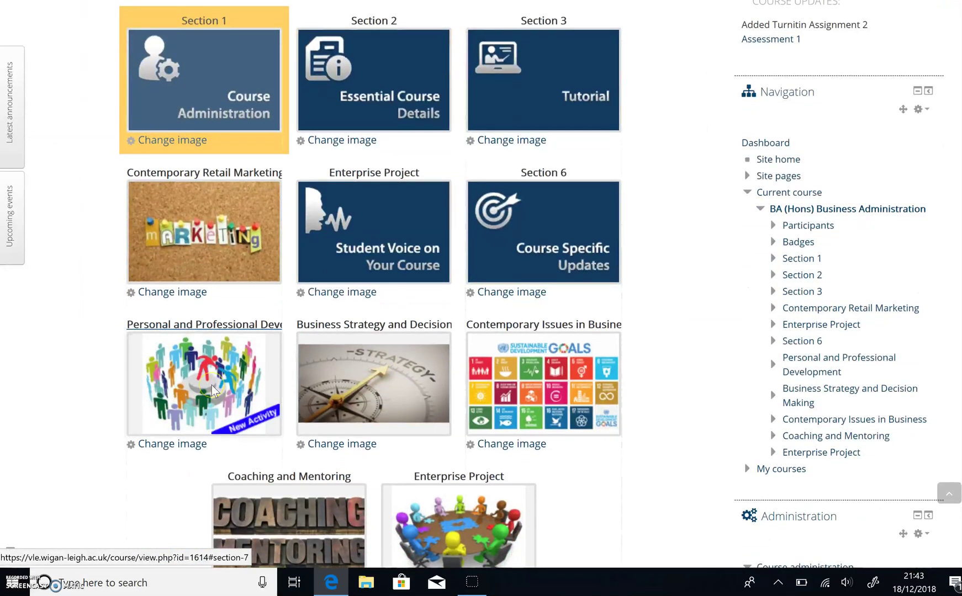
{"action": "scroll", "coordinate": [213, 392], "scroll_direction": "down", "scroll_amount": 5}
{"action": "scroll", "coordinate": [219, 381], "scroll_direction": "down", "scroll_amount": 12}
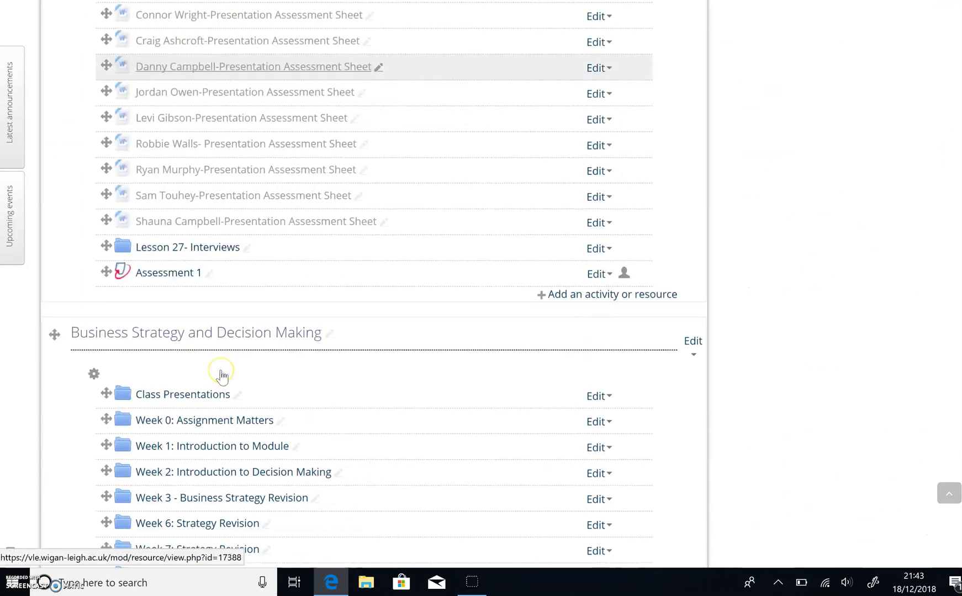
{"action": "scroll", "coordinate": [166, 353], "scroll_direction": "up", "scroll_amount": 3}
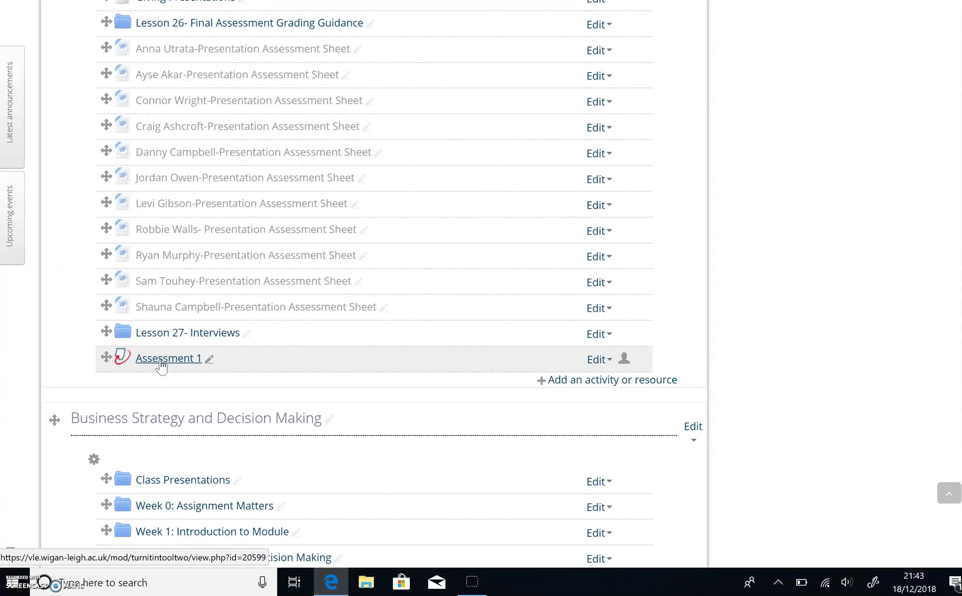
{"action": "left_click", "coordinate": [161, 361]}
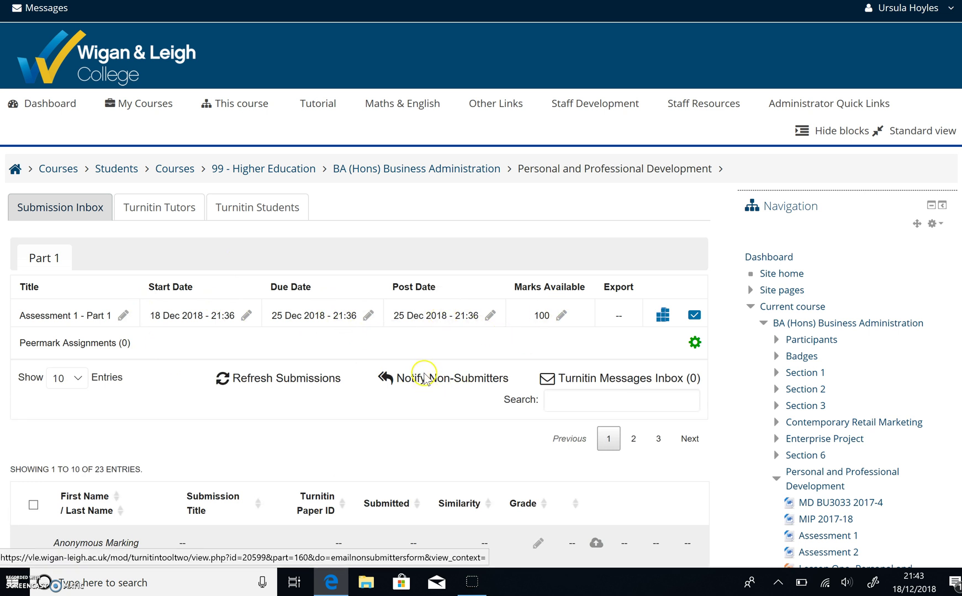
Step: Examine the Part 1 submission inbox of Assessment 1, including its student entries and the submitted, similarity and grade columns
{"action": "scroll", "coordinate": [423, 373], "scroll_direction": "down", "scroll_amount": 5}
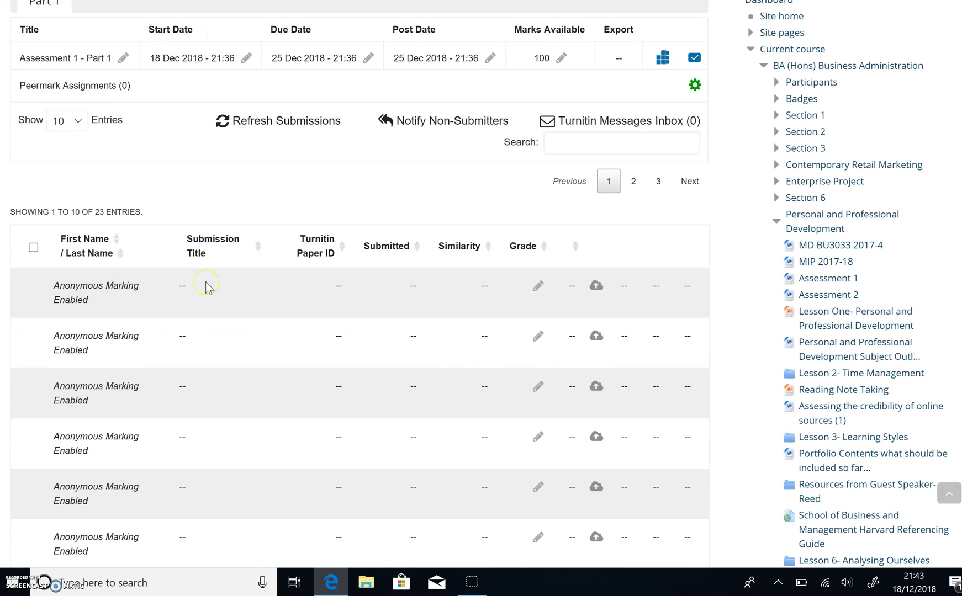
{"action": "scroll", "coordinate": [207, 286], "scroll_direction": "down", "scroll_amount": 2}
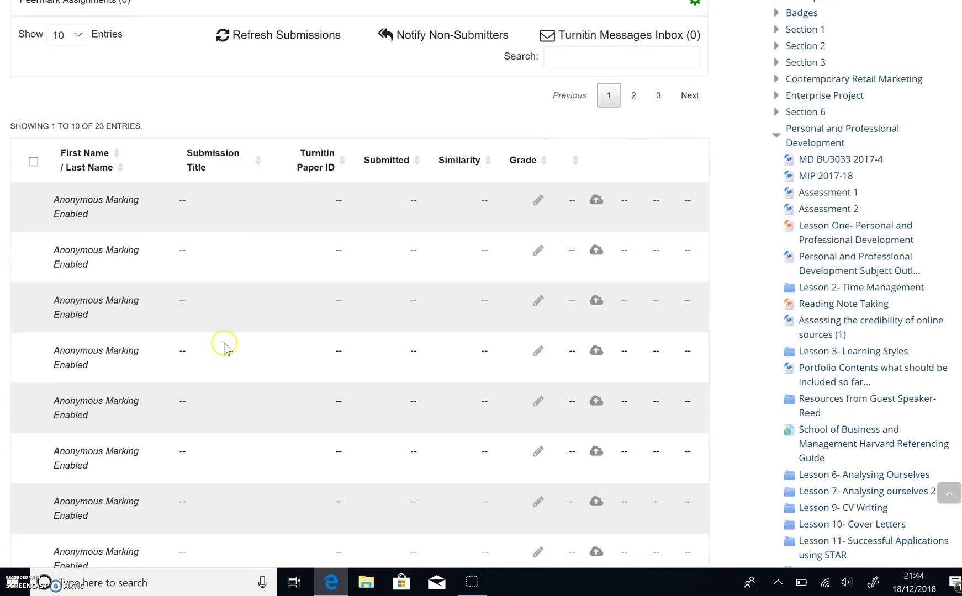
{"action": "scroll", "coordinate": [247, 392], "scroll_direction": "down", "scroll_amount": 1}
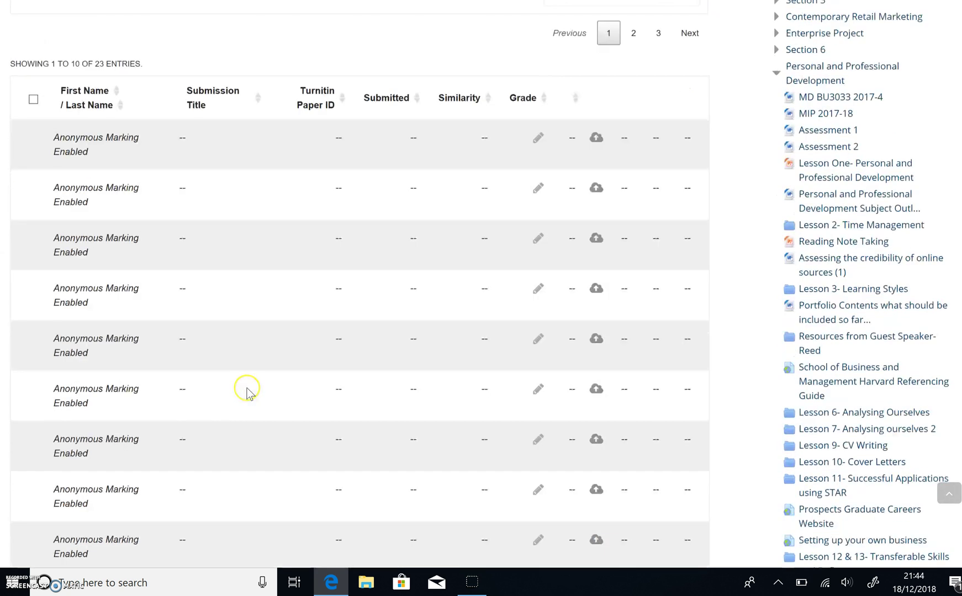
{"action": "scroll", "coordinate": [247, 392], "scroll_direction": "down", "scroll_amount": 2}
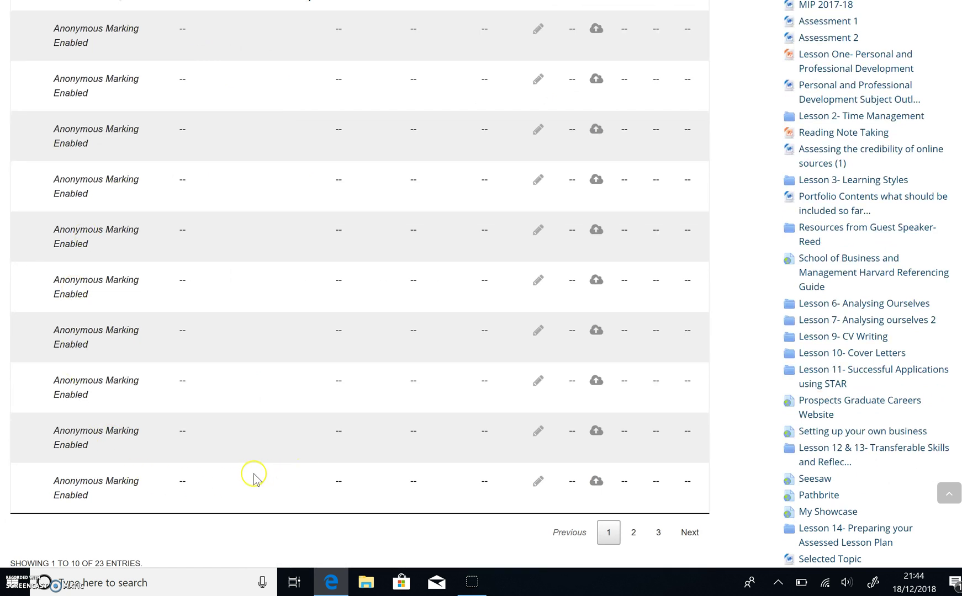
{"action": "scroll", "coordinate": [254, 475], "scroll_direction": "up", "scroll_amount": 2}
{"action": "scroll", "coordinate": [287, 456], "scroll_direction": "down", "scroll_amount": 2}
{"action": "scroll", "coordinate": [320, 457], "scroll_direction": "up", "scroll_amount": 1}
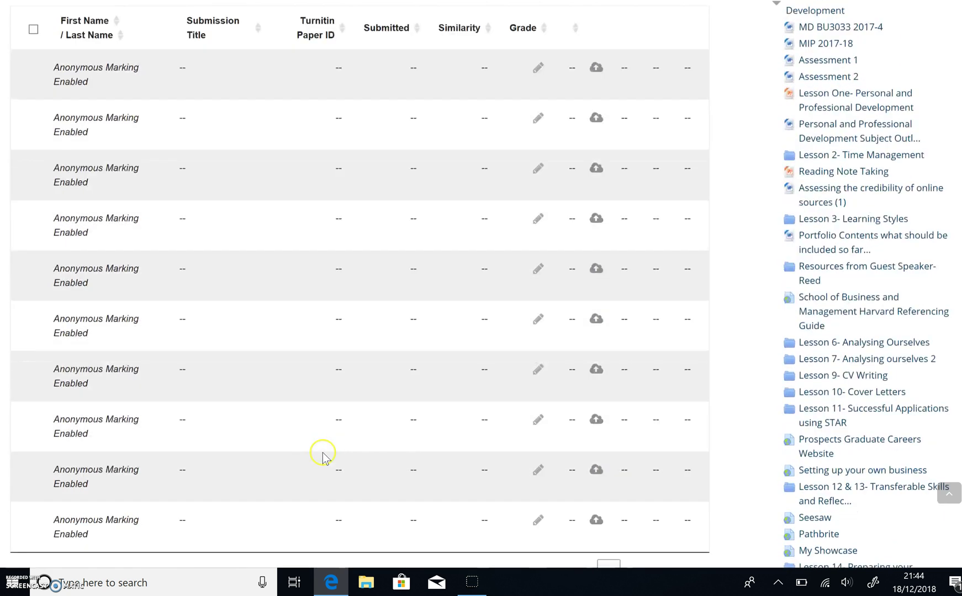
{"action": "scroll", "coordinate": [323, 457], "scroll_direction": "up", "scroll_amount": 1}
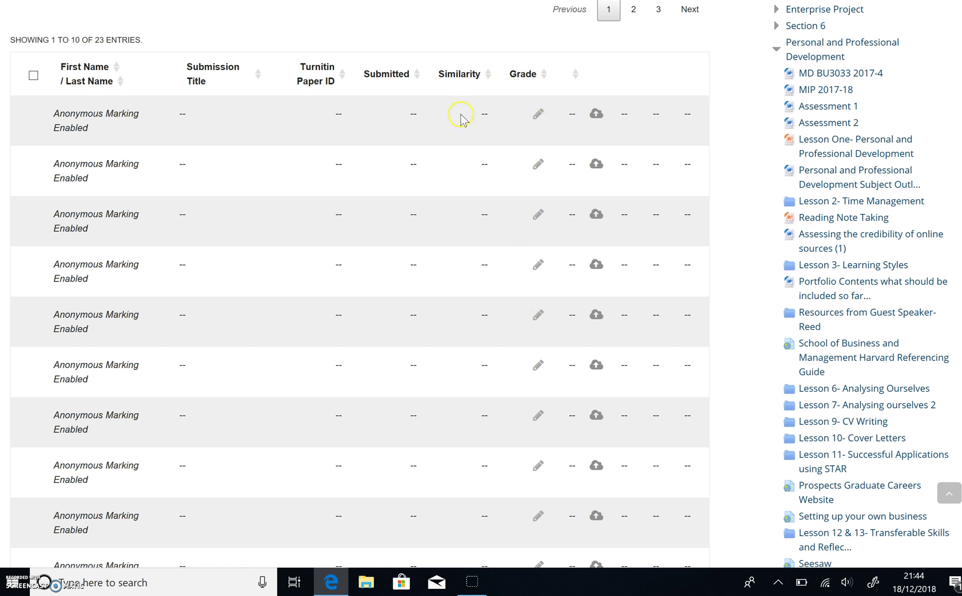
{"action": "scroll", "coordinate": [468, 440], "scroll_direction": "down", "scroll_amount": 1}
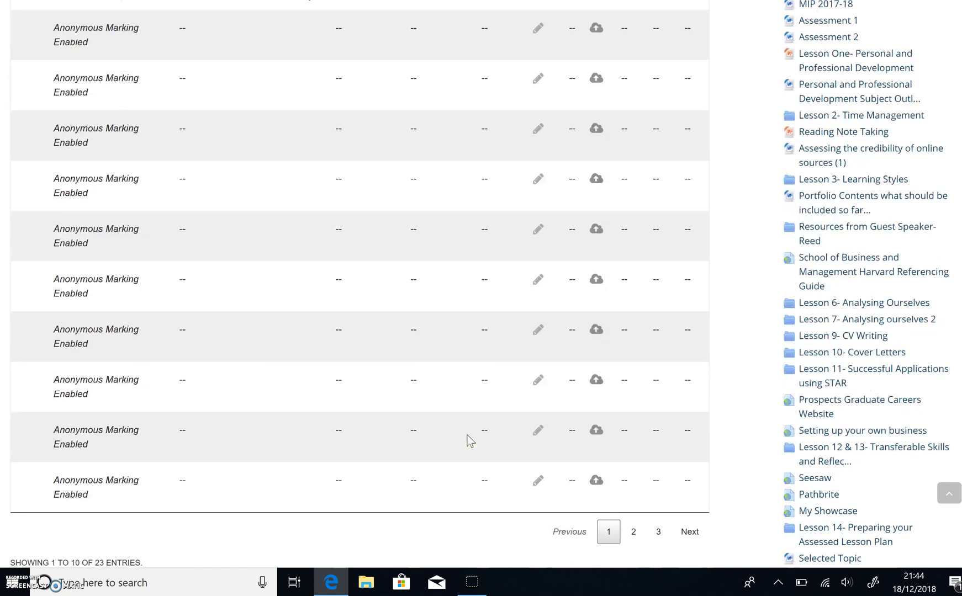
{"action": "scroll", "coordinate": [470, 100], "scroll_direction": "up", "scroll_amount": 1}
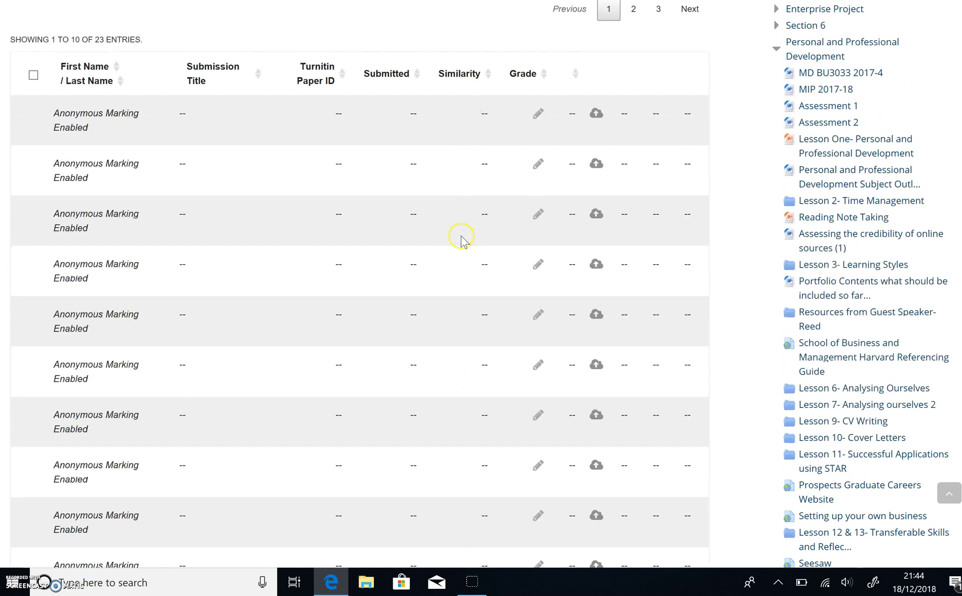
{"action": "scroll", "coordinate": [456, 237], "scroll_direction": "up", "scroll_amount": 2}
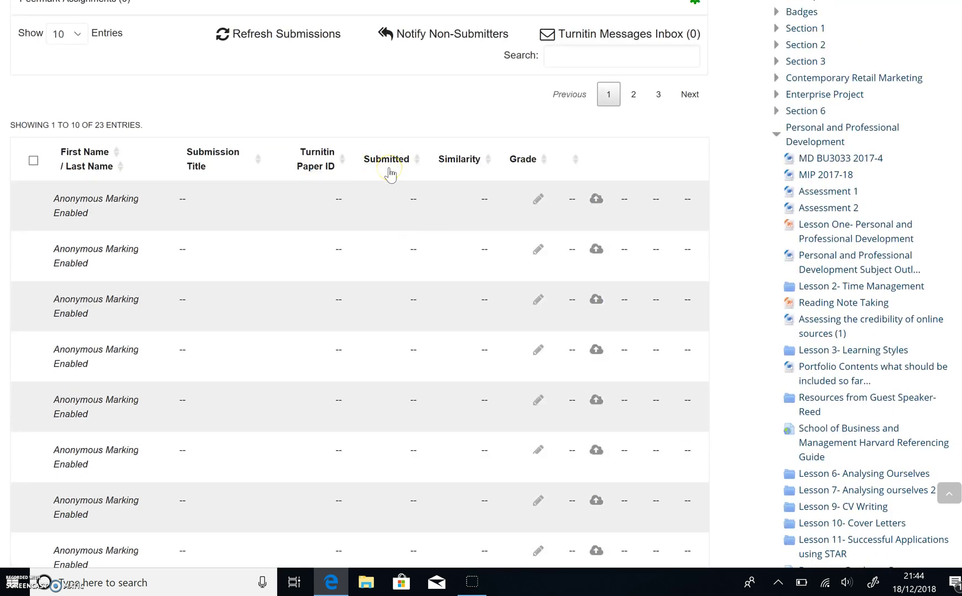
{"action": "scroll", "coordinate": [393, 172], "scroll_direction": "up", "scroll_amount": 3}
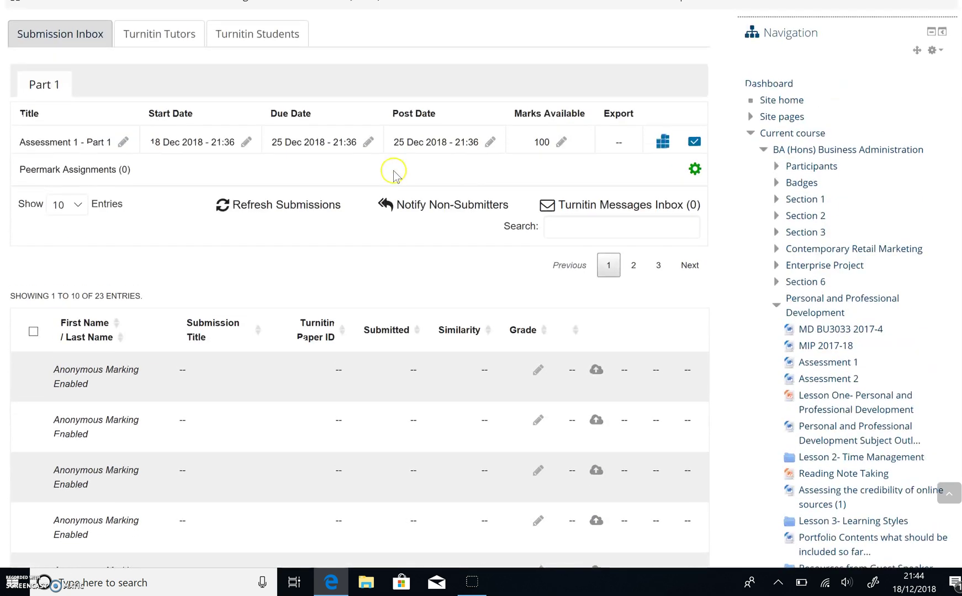